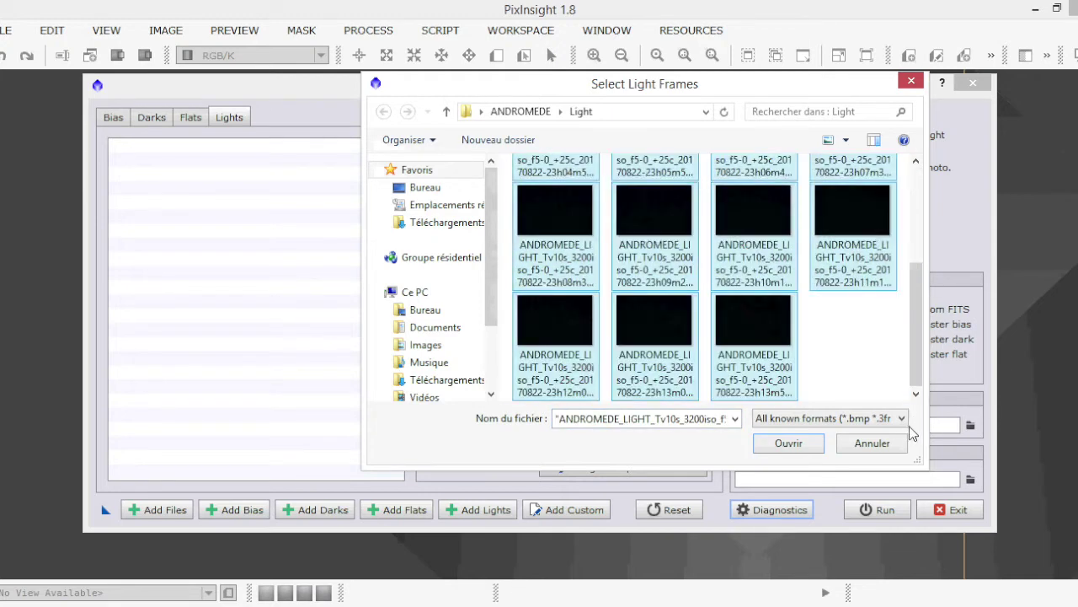
Load the selected light frames and all dark frames from the ANDROMEDE dark folder into the batch.
left_click(814, 446)
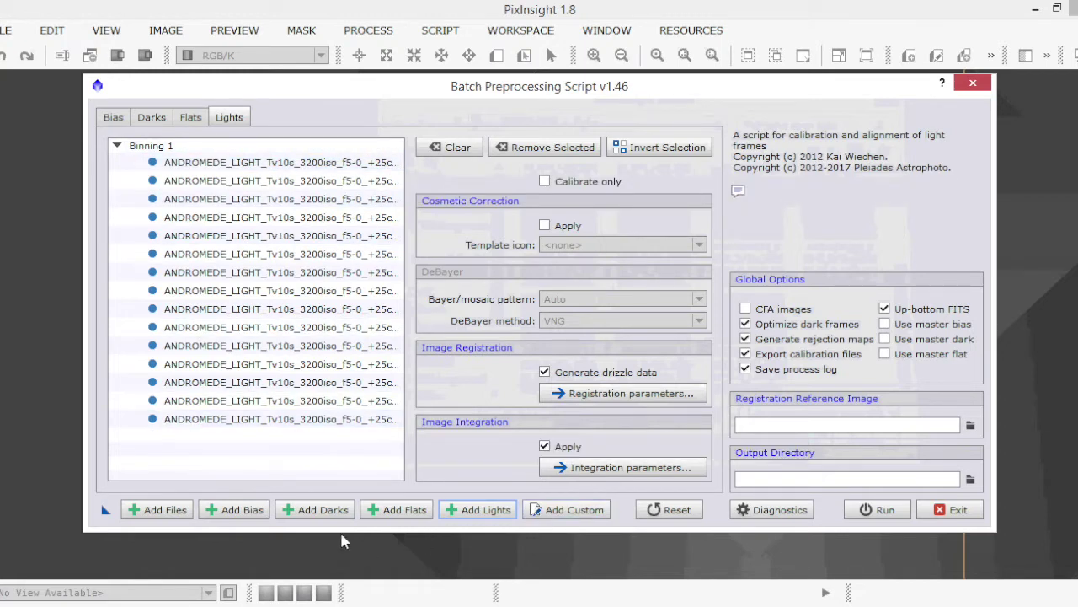
left_click(316, 510)
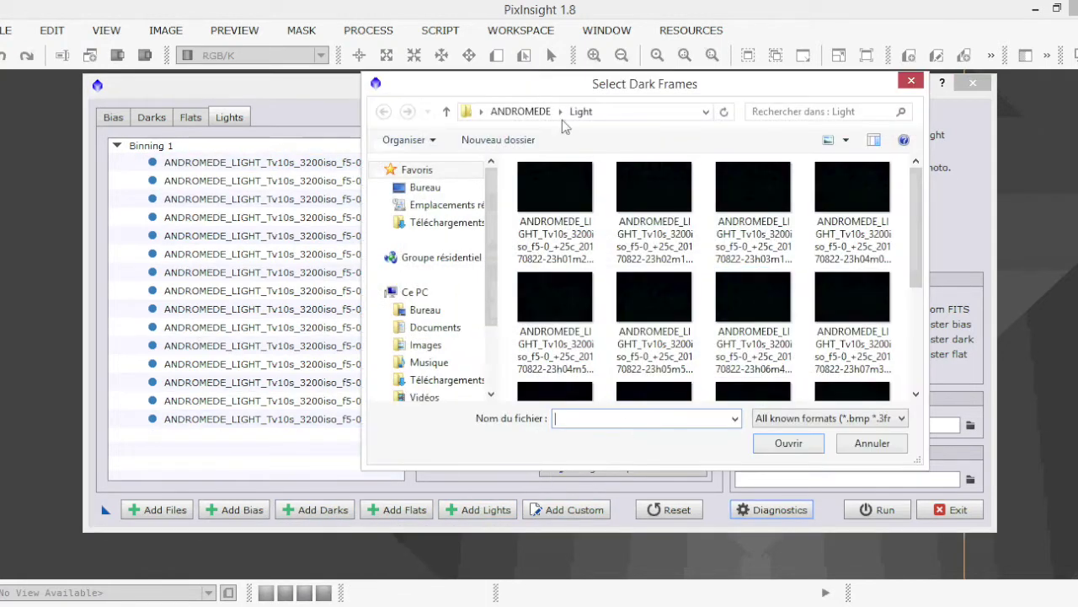
left_click(523, 111)
double_click(684, 209)
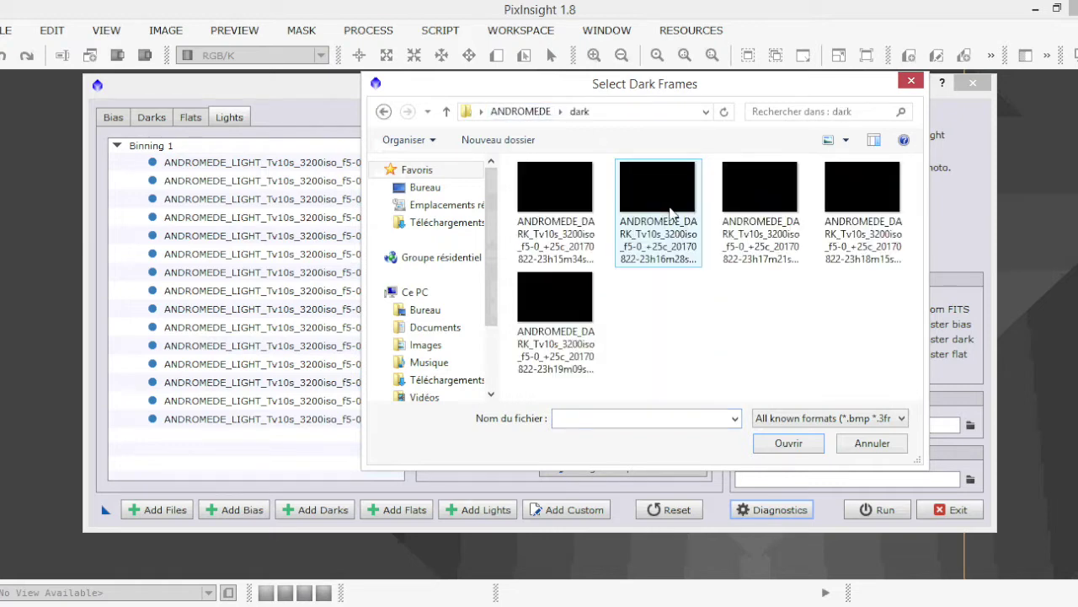
left_click_drag(515, 163, 927, 392)
left_click(796, 448)
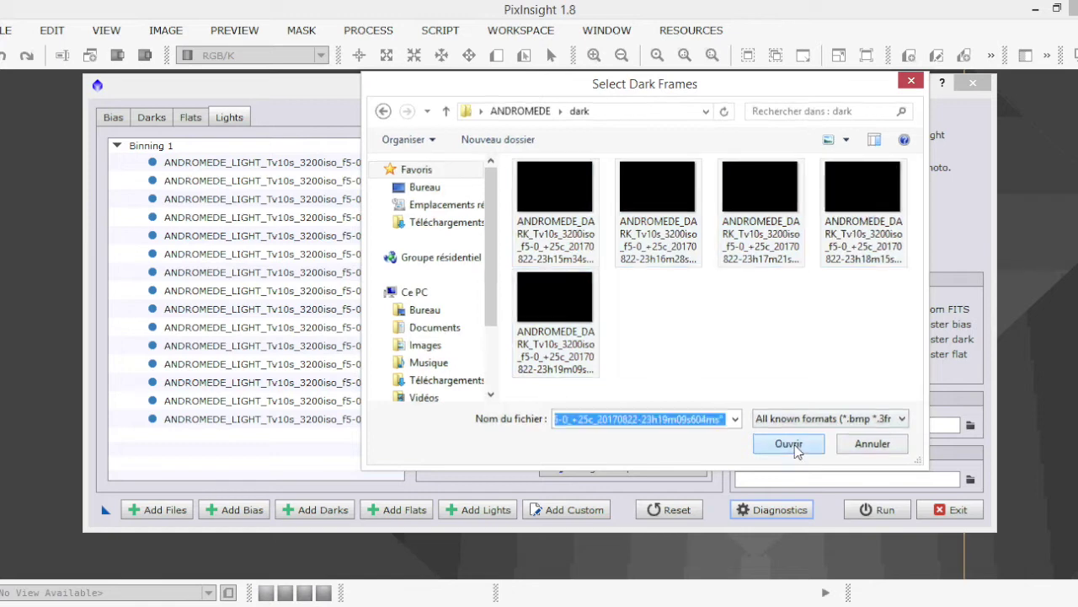
Add all bias frames from the ANDROMEDE bias folder to the batch.
left_click(119, 117)
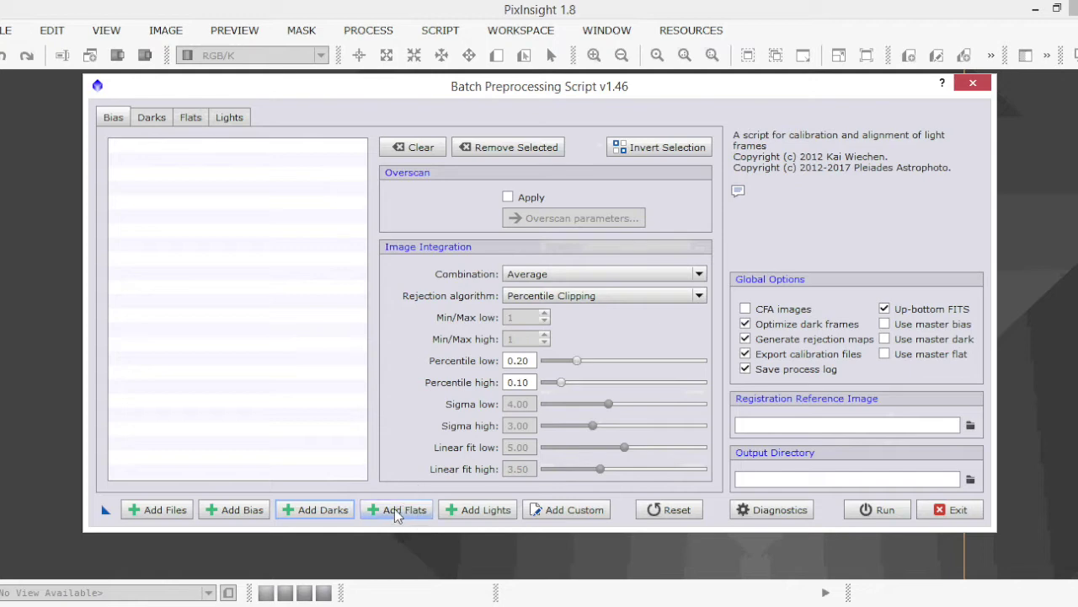
left_click(252, 510)
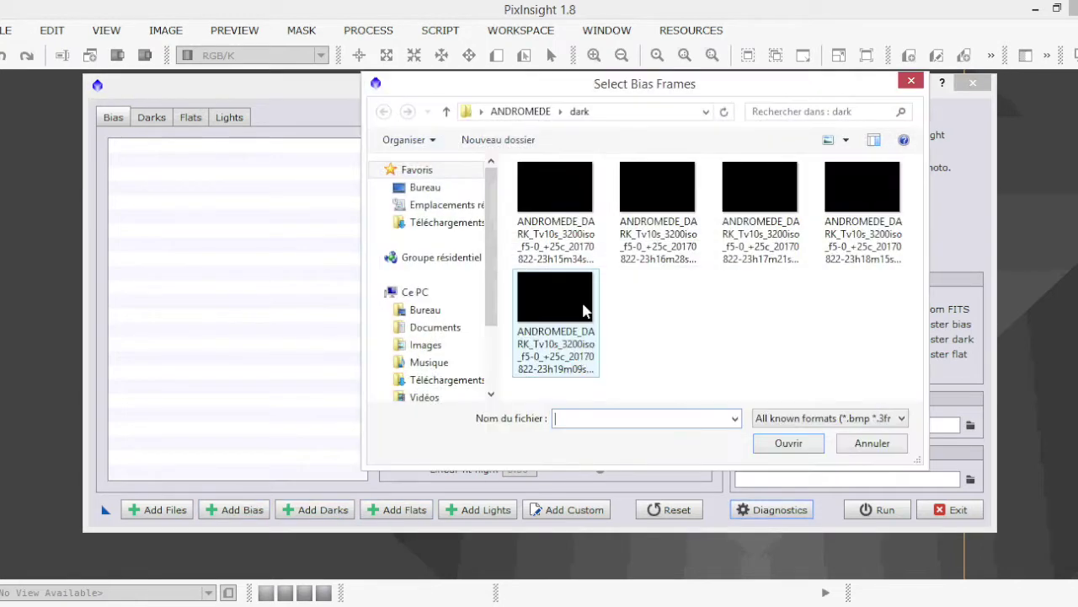
left_click(520, 112)
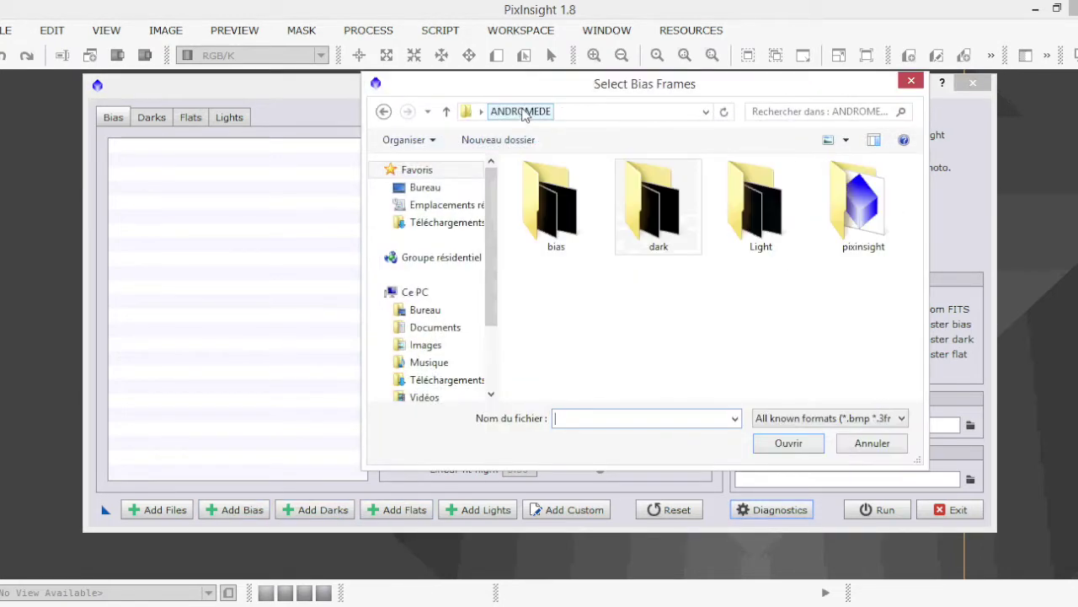
double_click(549, 198)
left_click_drag(512, 162, 961, 444)
left_click(789, 443)
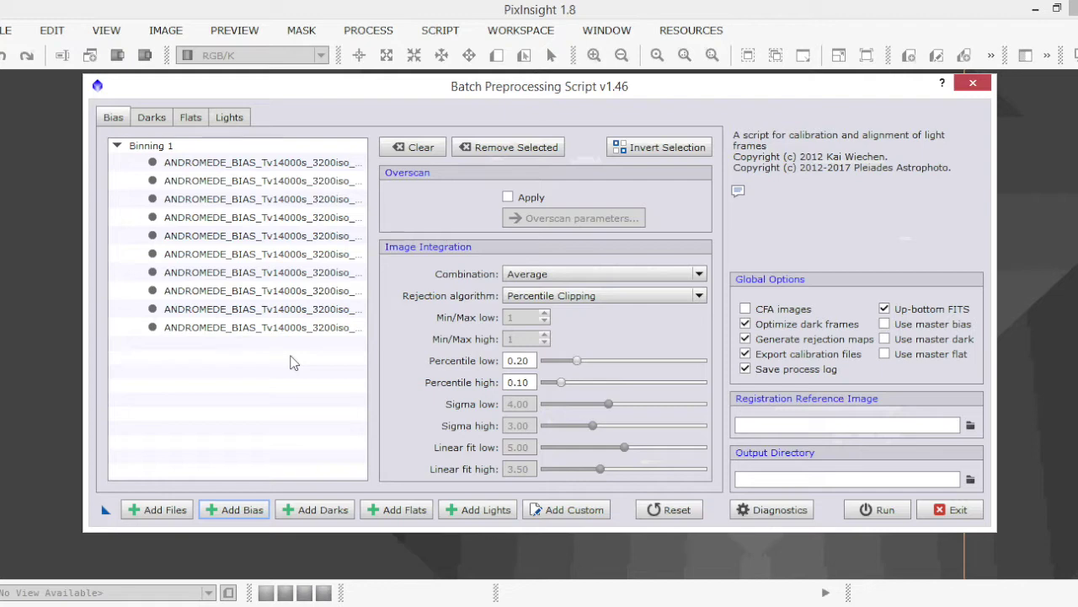
Run the diagnostics check, and set the 23h02m16s600ms JPG light frame as the registration reference image.
left_click(784, 510)
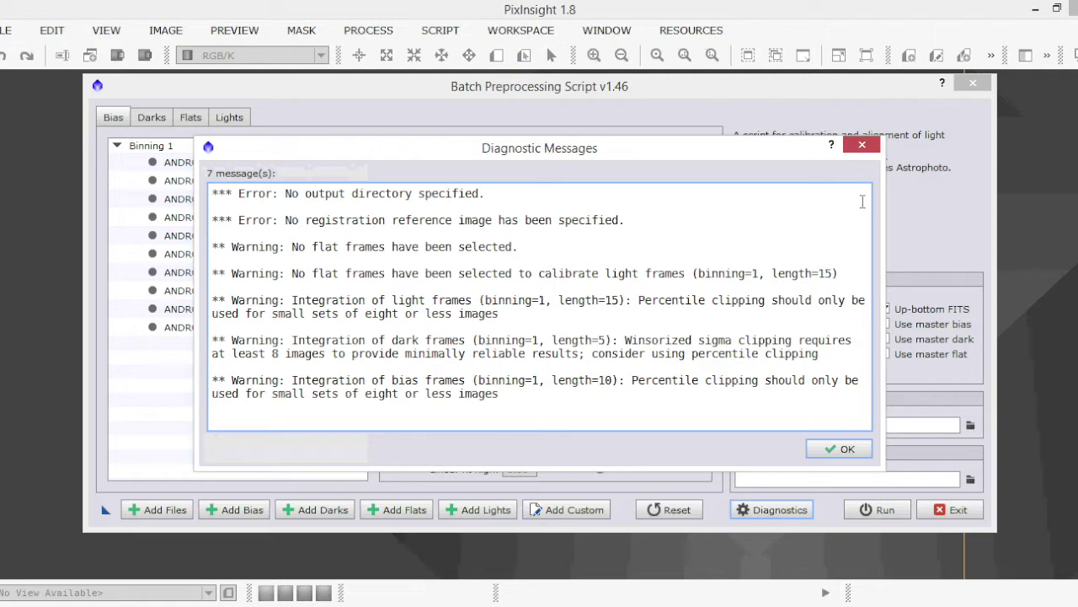
left_click(862, 145)
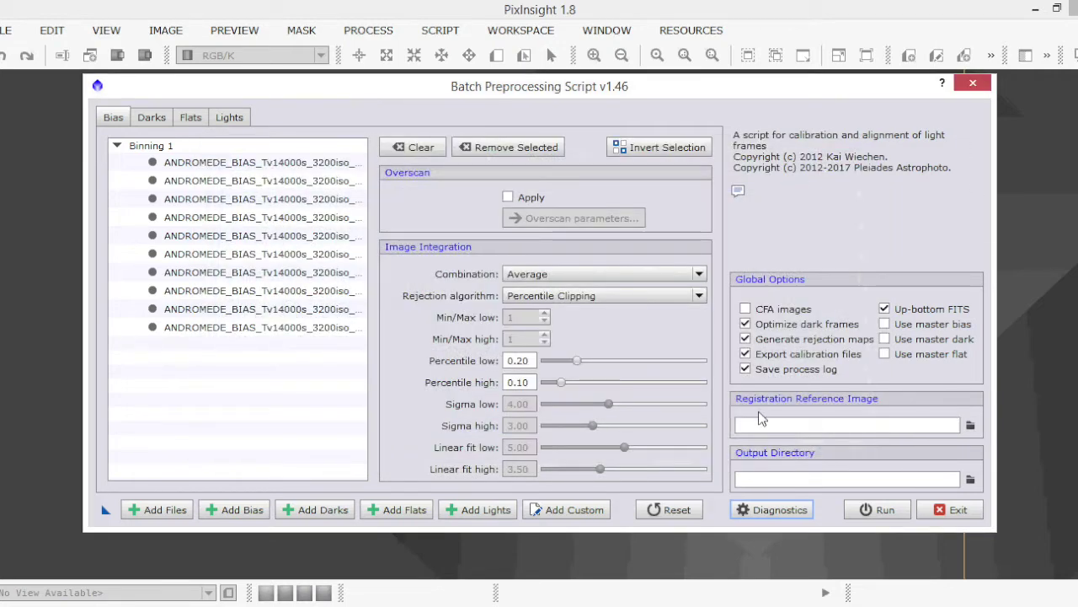
left_click(970, 428)
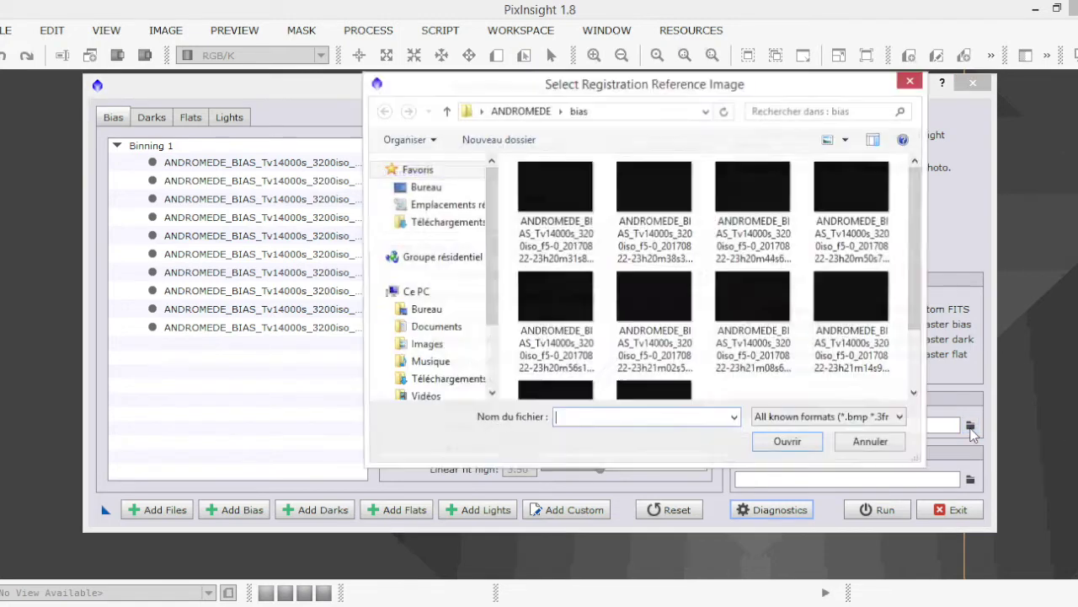
left_click(532, 114)
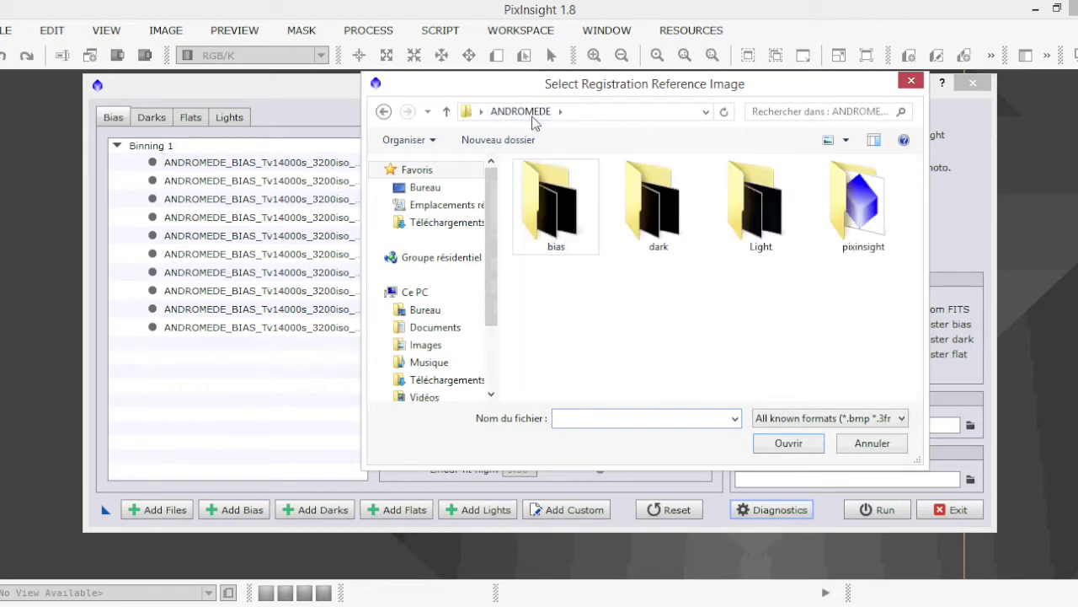
double_click(767, 221)
double_click(655, 187)
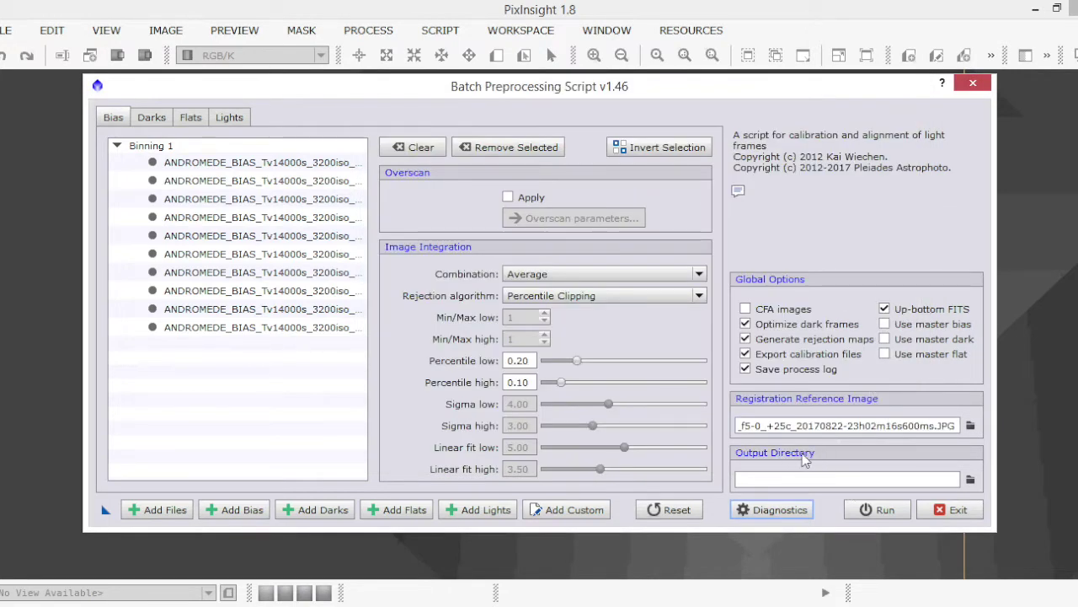
Set the output directory to the ANDROMEDE/Light folder and rerun the diagnostics check.
left_click(970, 478)
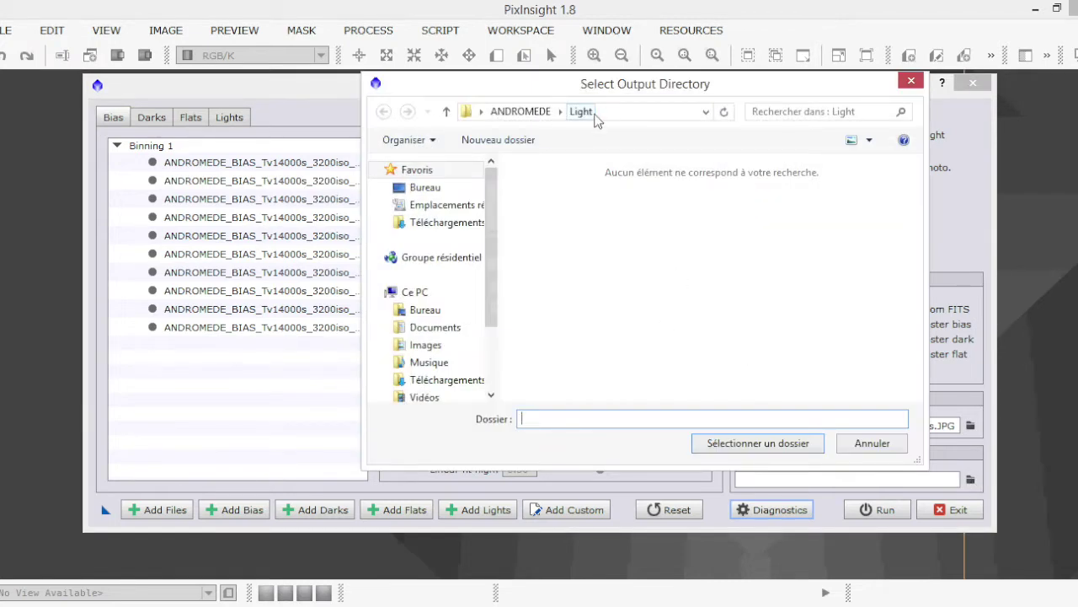
left_click(802, 445)
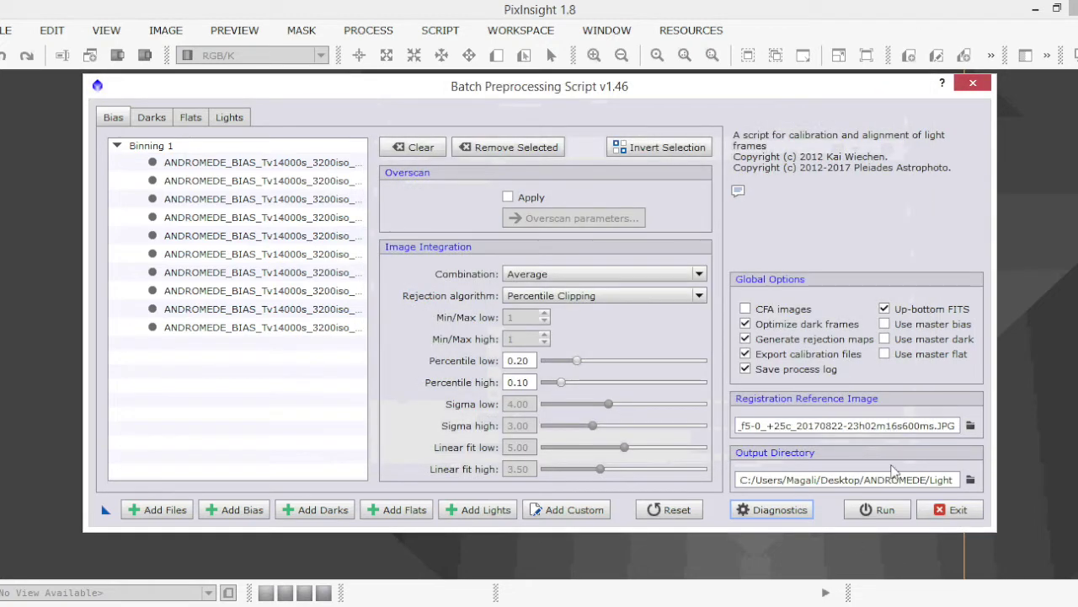
left_click(791, 516)
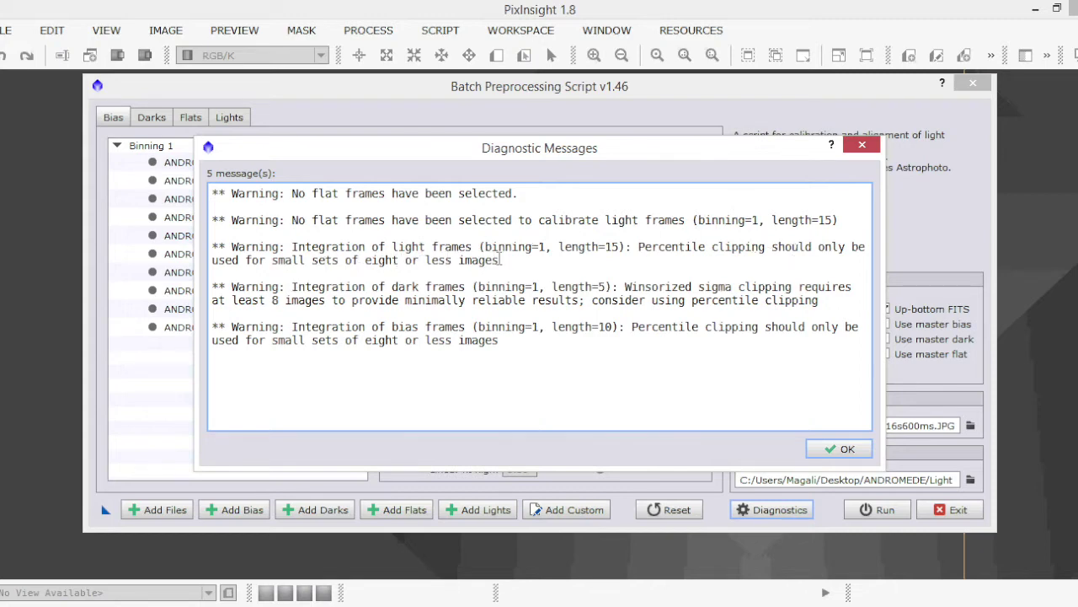
left_click(861, 145)
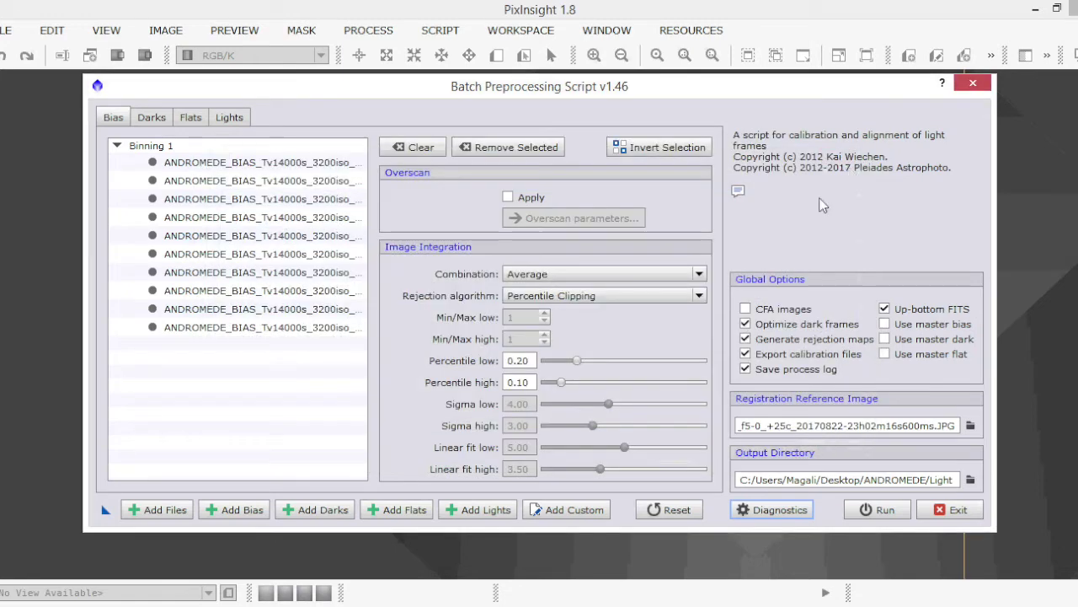
Review the rejection algorithm options for the bias frames and check the diagnostic messages again.
left_click(699, 300)
left_click(700, 300)
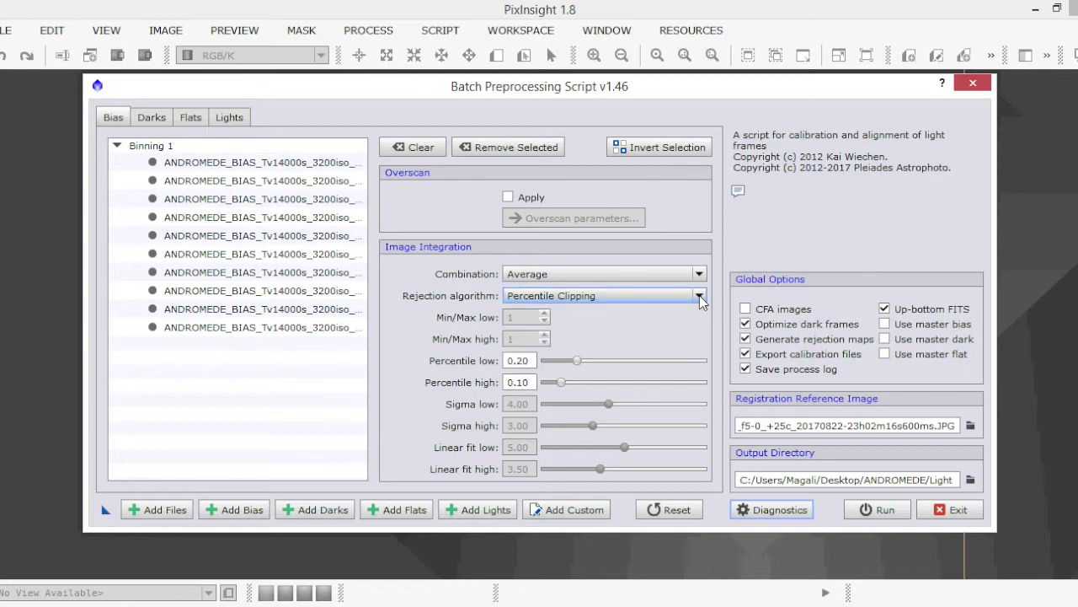
left_click(773, 510)
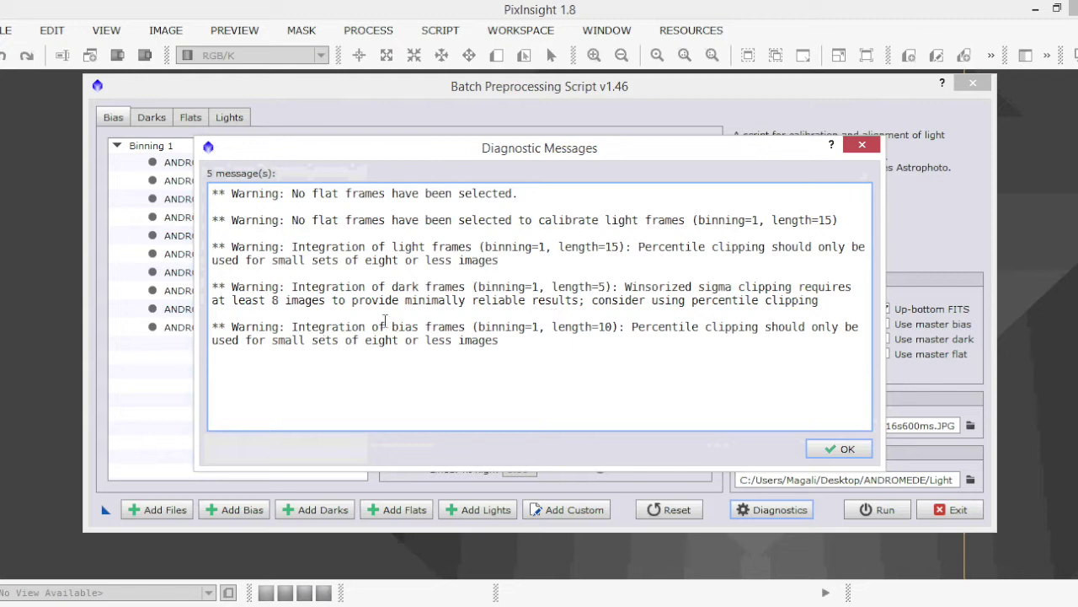
left_click(862, 144)
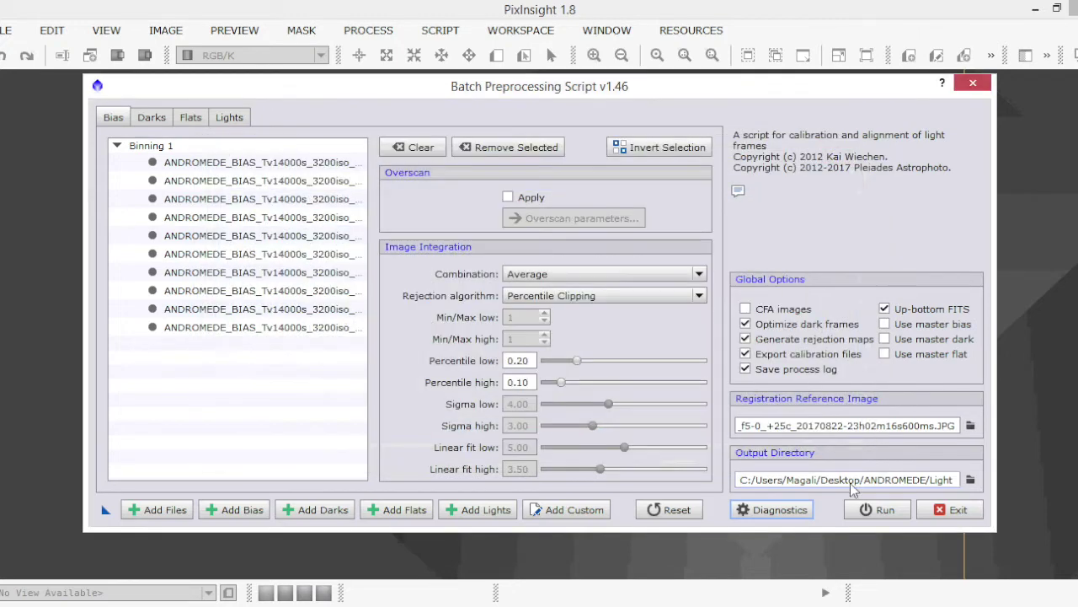
Run the batch preprocessing, continuing past the diagnostic messages.
left_click(880, 510)
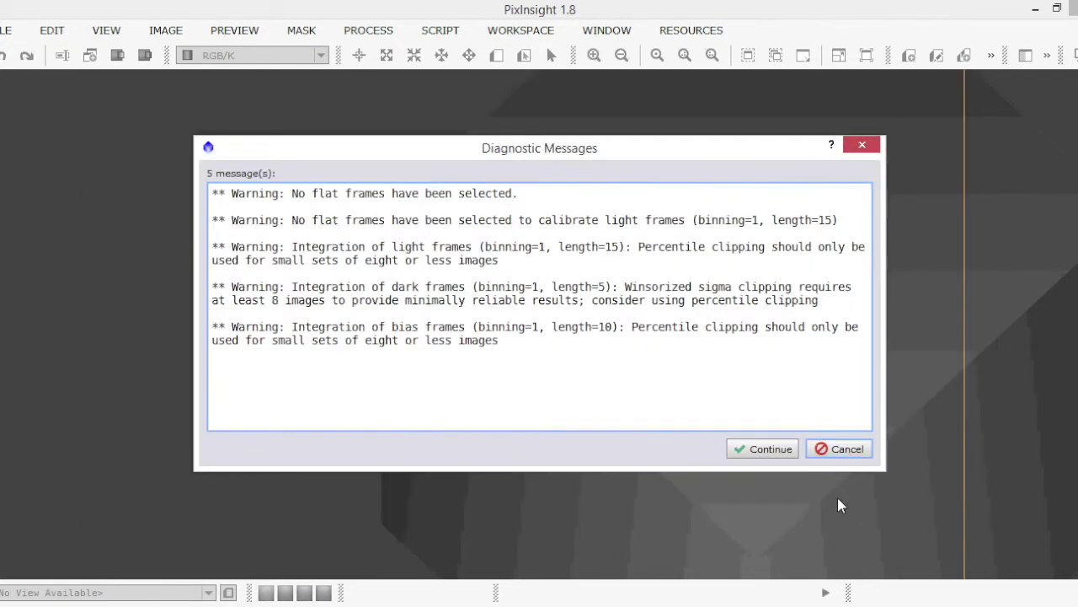
left_click(769, 451)
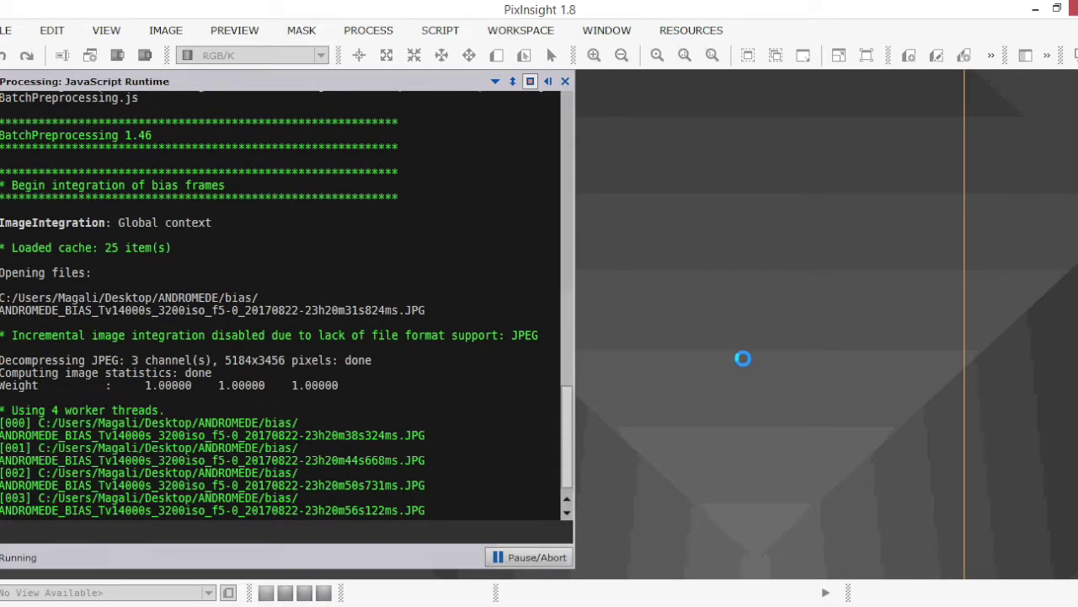
key("F2")
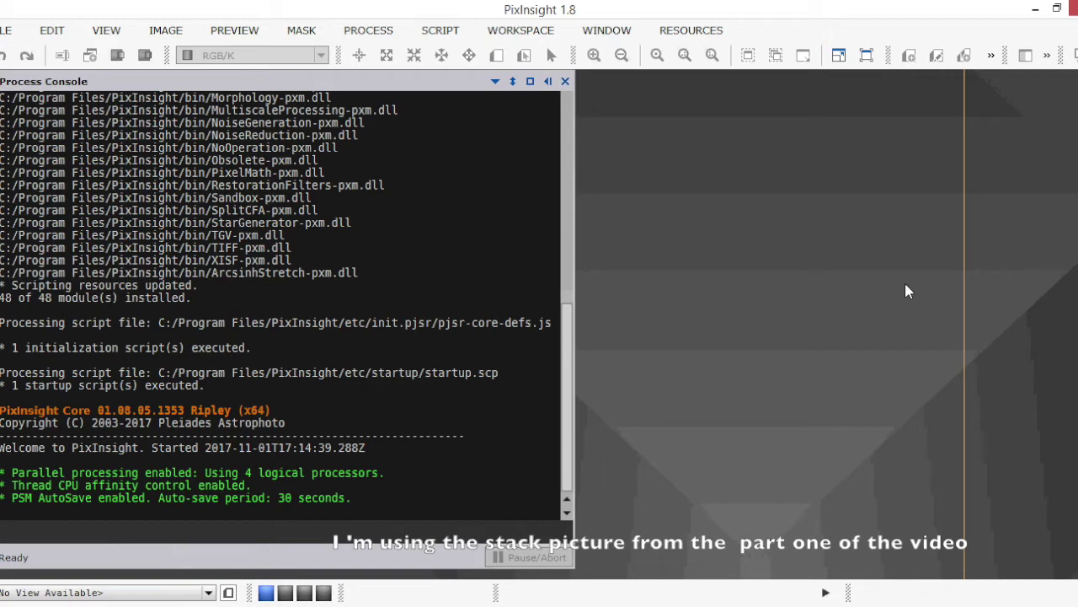
Open the recent image light-BINNING_1.xisf from "andromede canon 700D entrainement" and keep only its integration image, closing both rejection maps.
left_click(7, 30)
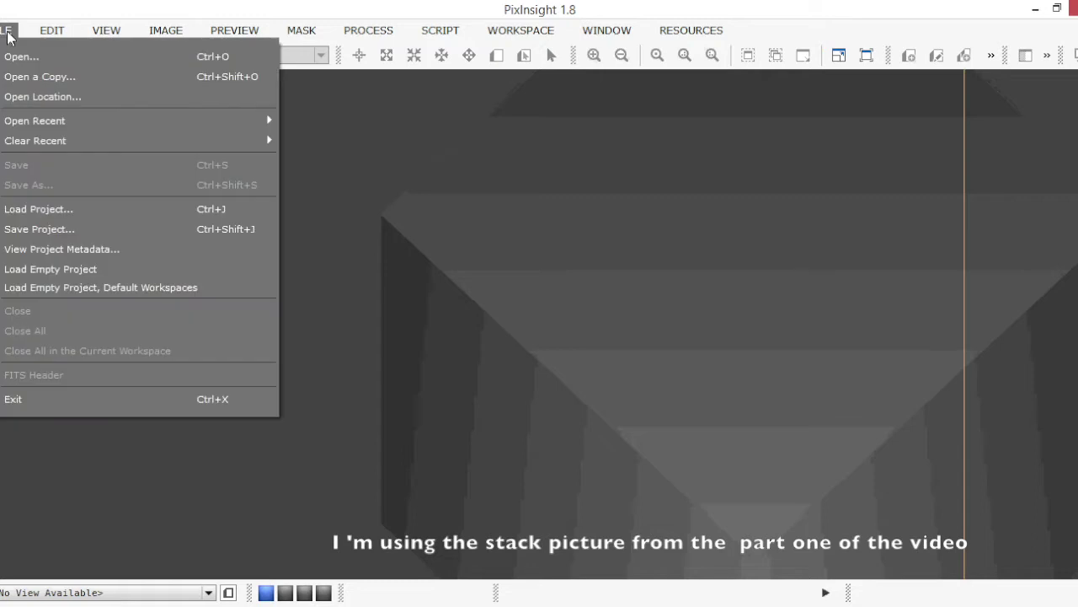
mouse_move(65, 125)
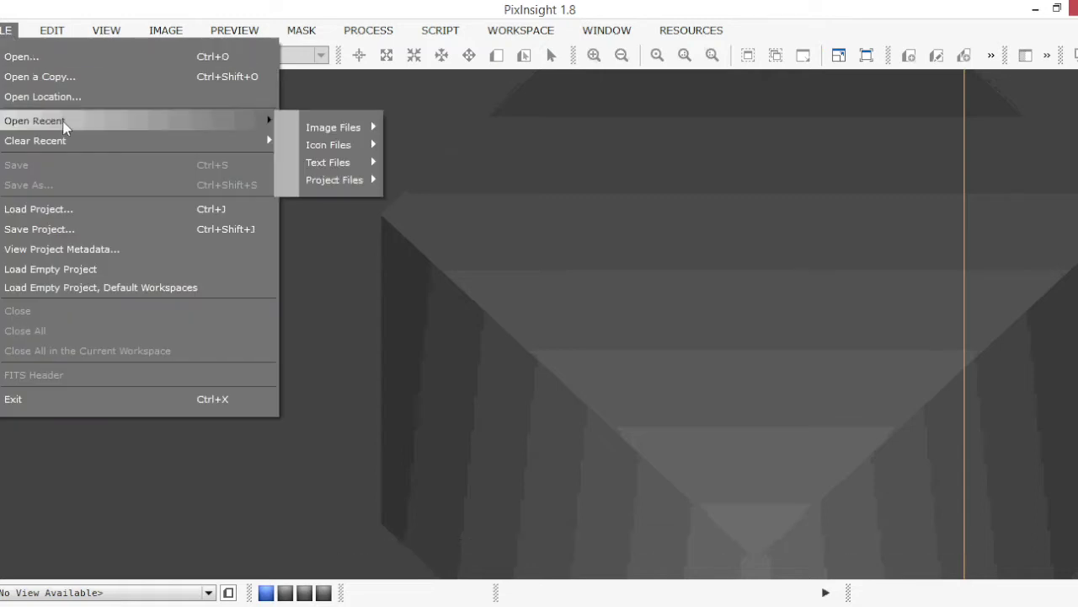
mouse_move(352, 134)
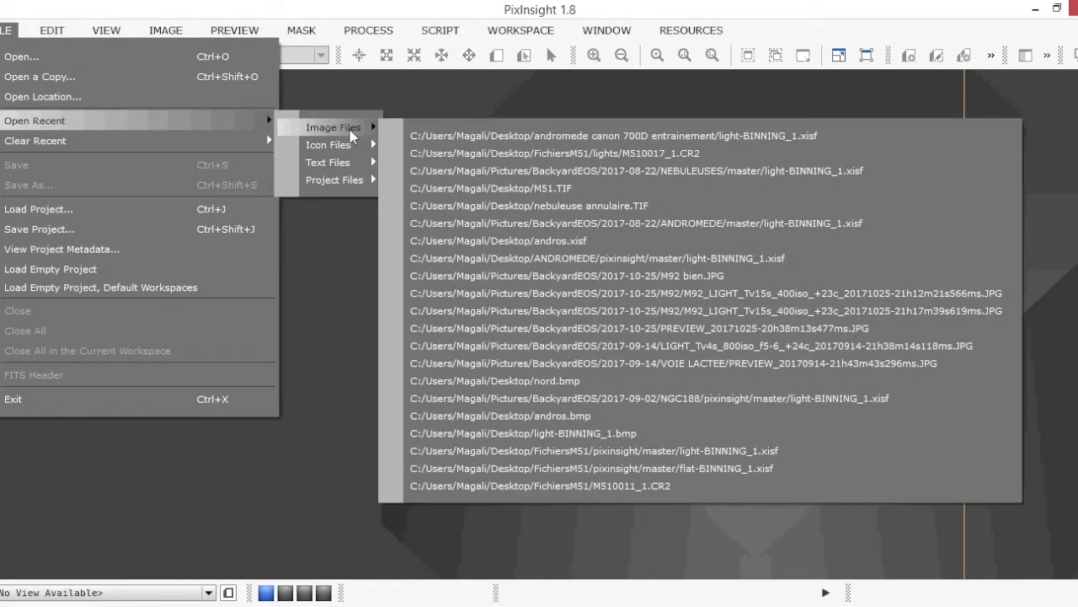
left_click(564, 135)
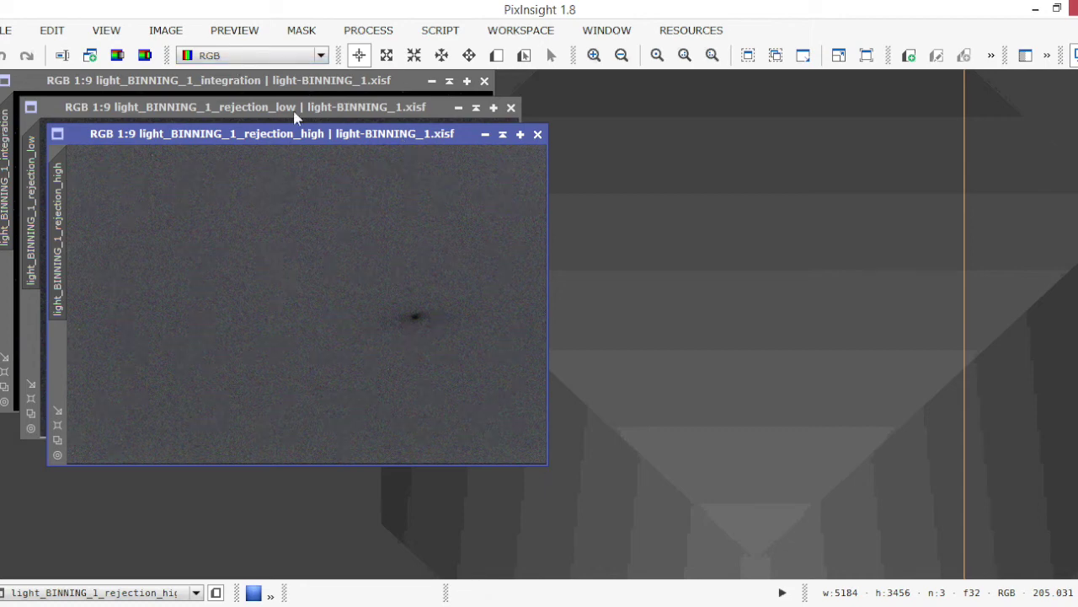
left_click(537, 134)
left_click(511, 107)
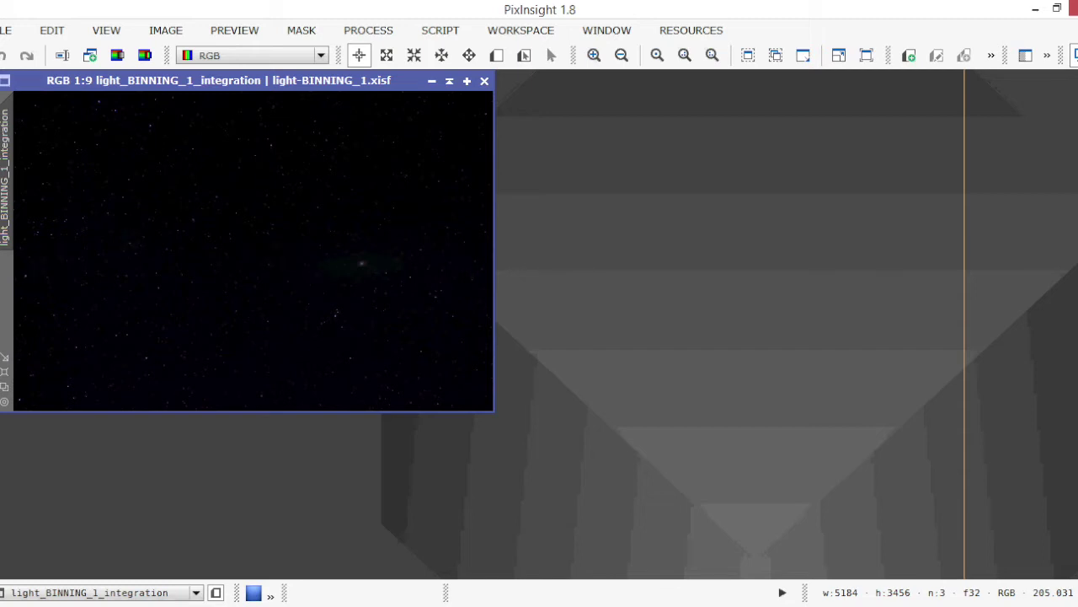
Auto-stretch the integration image's display with ScreenTransferFunction, keeping the RGB channels linked.
mouse_move(1, 307)
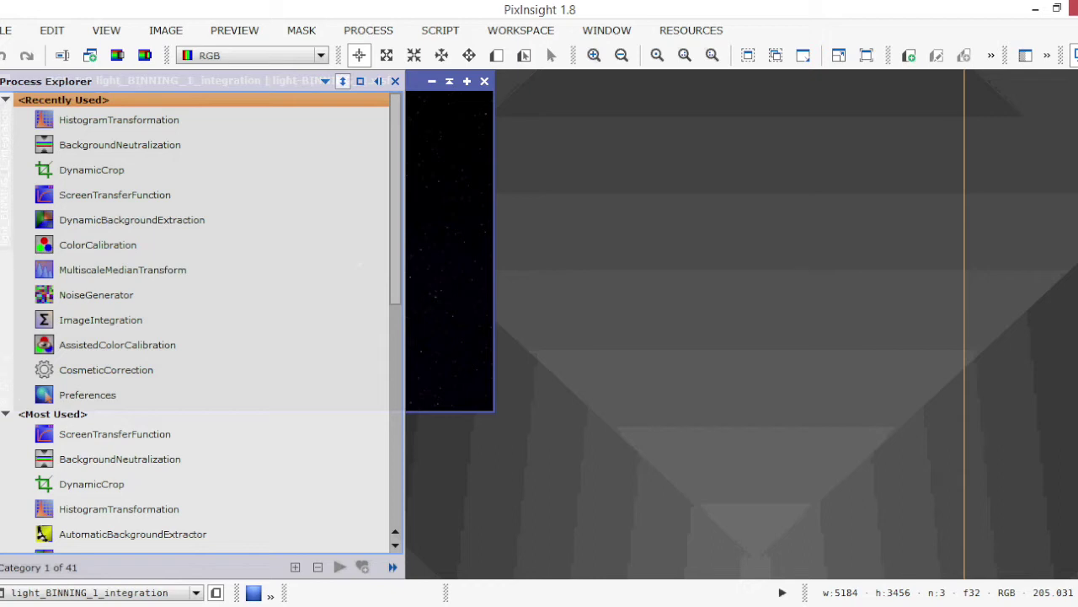
double_click(142, 194)
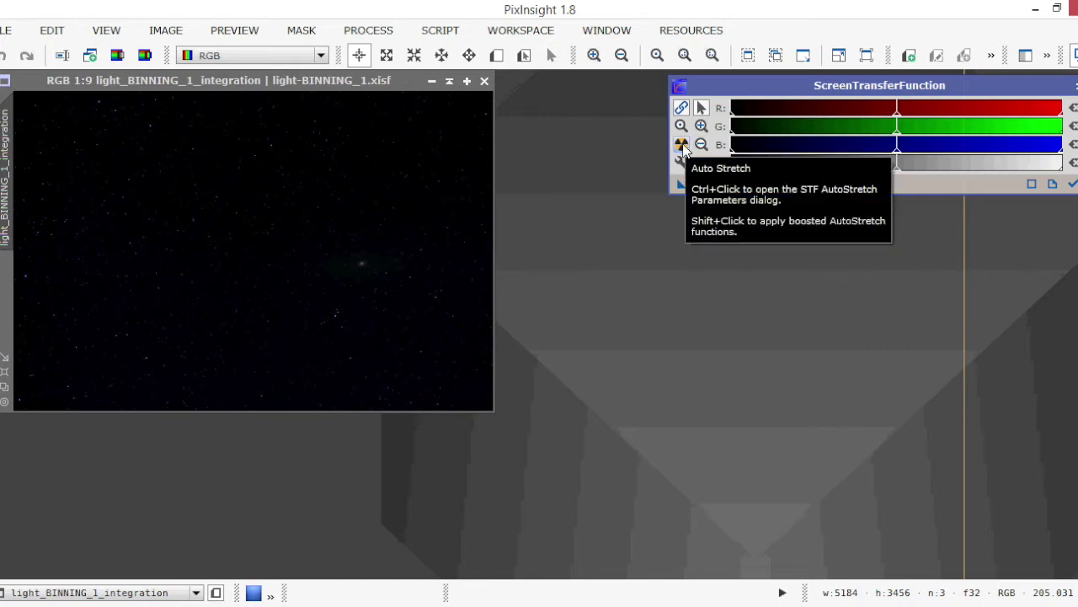
left_click(682, 145)
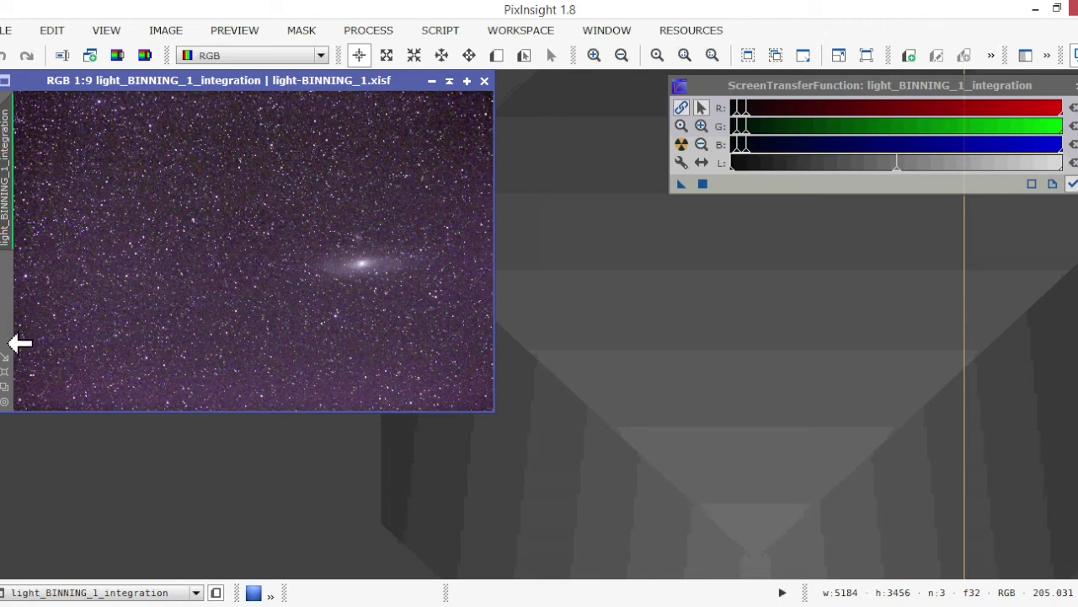
Crop the integration image around the galaxy with DynamicCrop to about 1800 × 864 pixels, rotated about 13° clockwise.
left_click(5, 356)
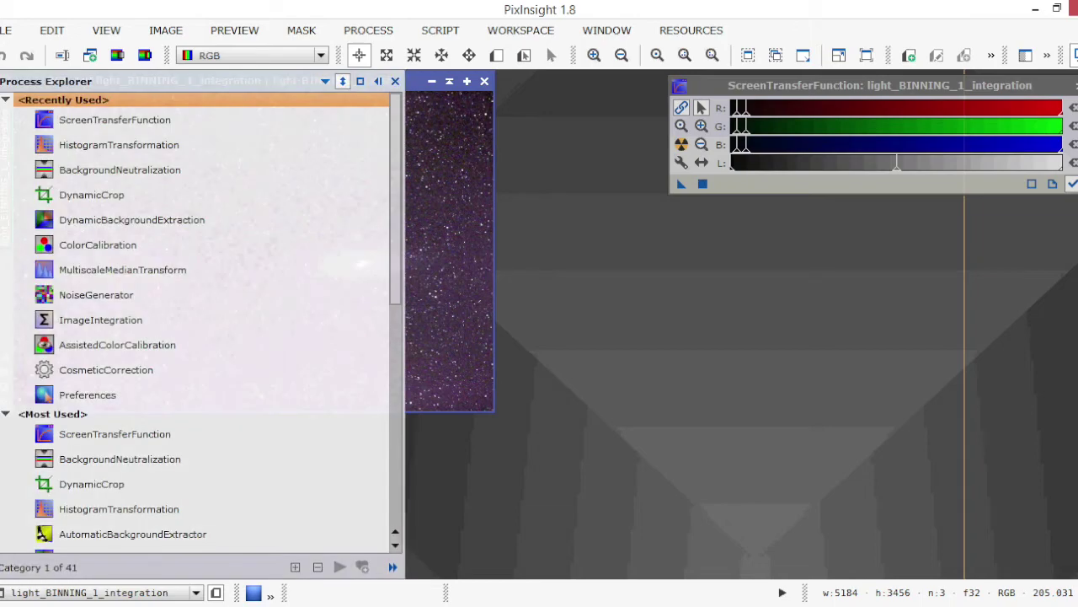
double_click(125, 192)
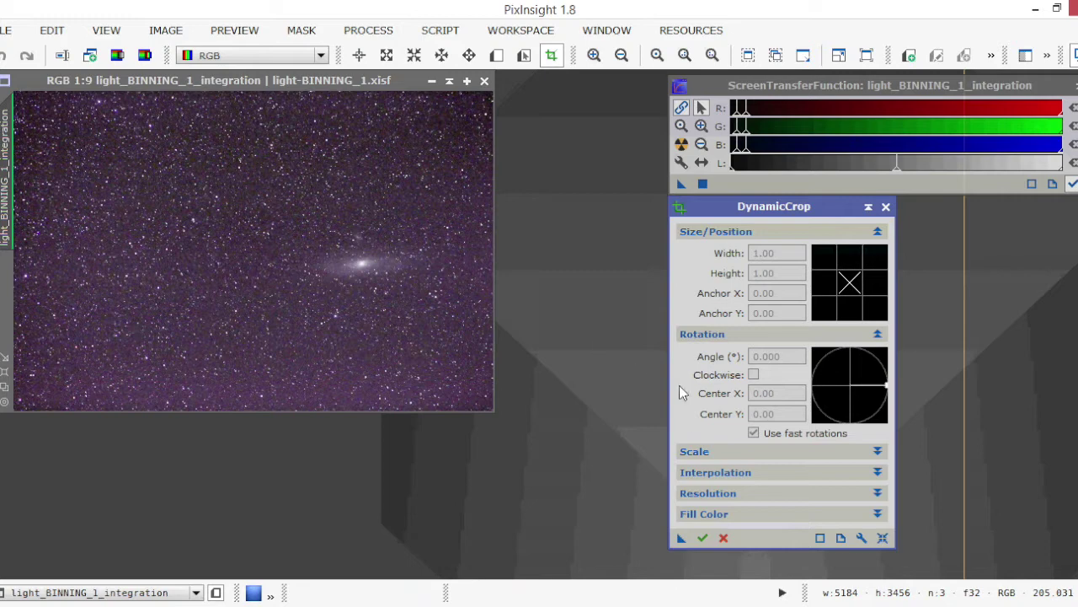
left_click(282, 222)
left_click_drag(282, 221, 451, 326)
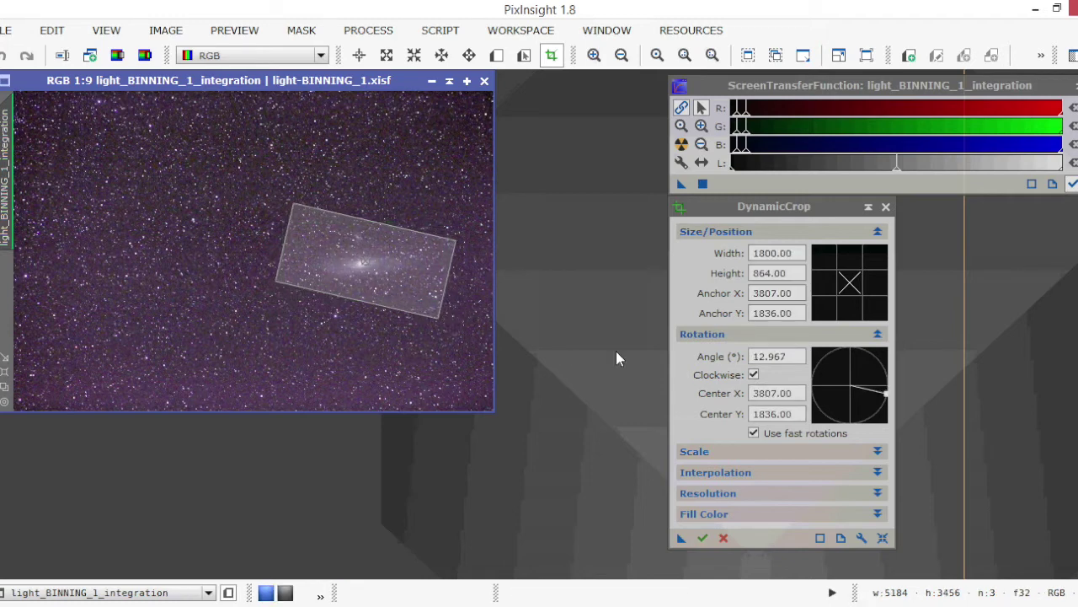
left_click(703, 536)
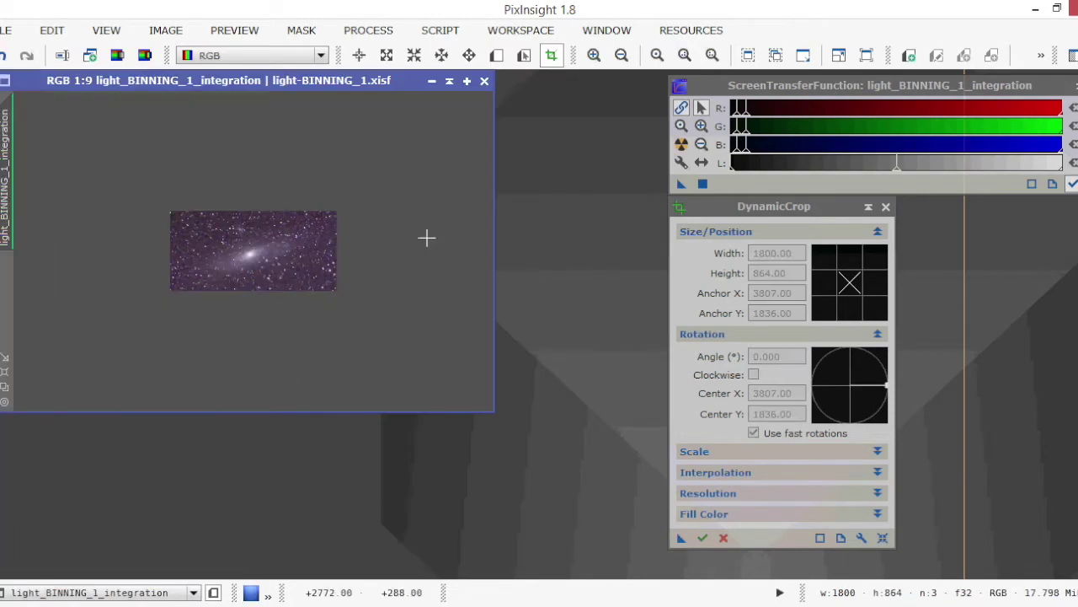
Fit the image window to the cropped image, and replace the DynamicCrop process with BackgroundNeutralization.
left_click(5, 388)
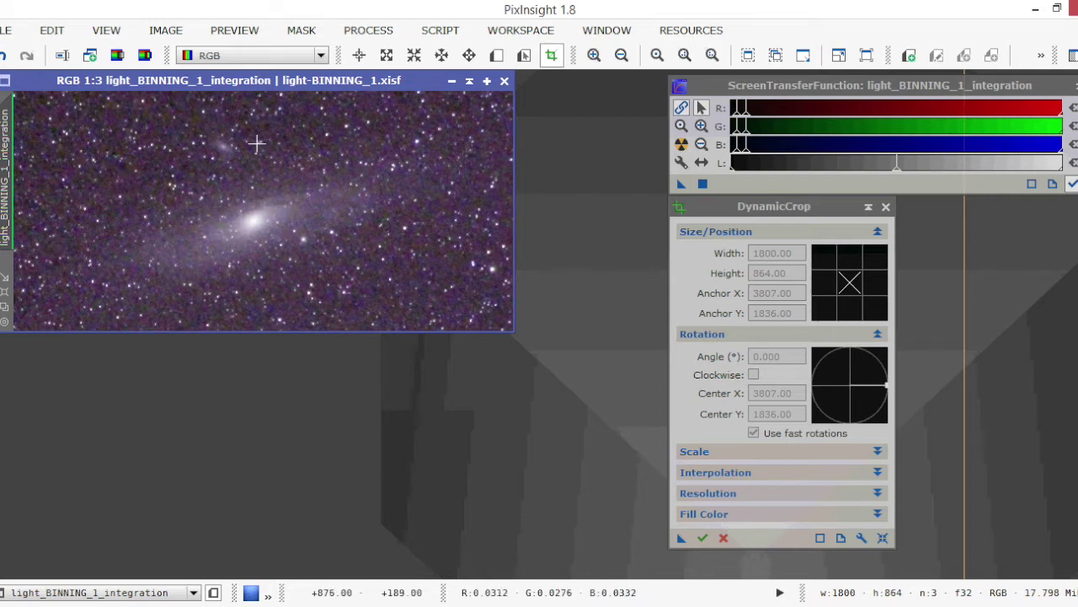
left_click(886, 206)
left_click(4, 276)
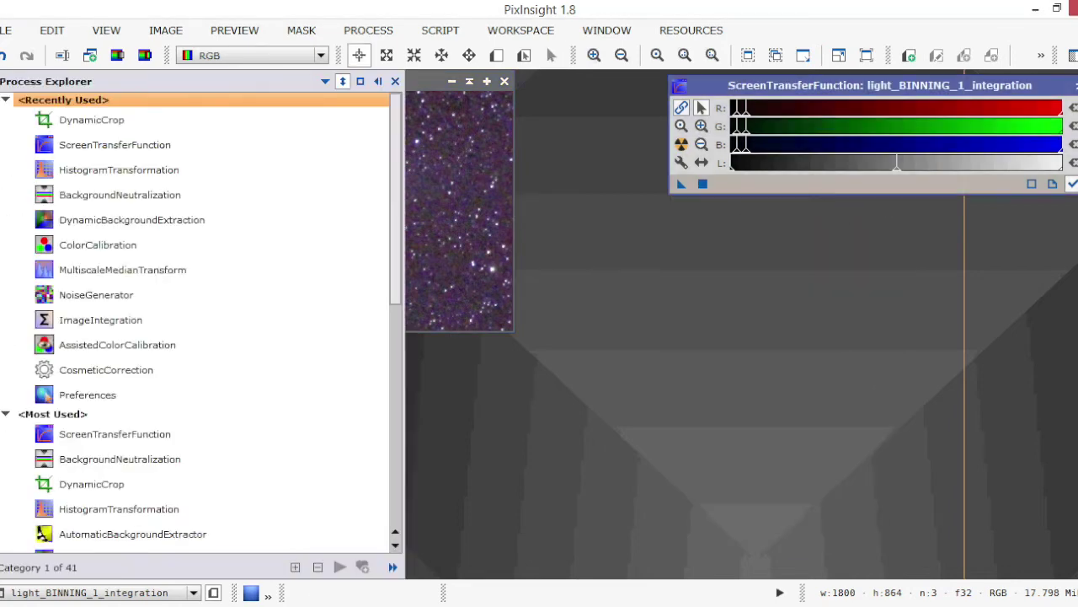
double_click(152, 207)
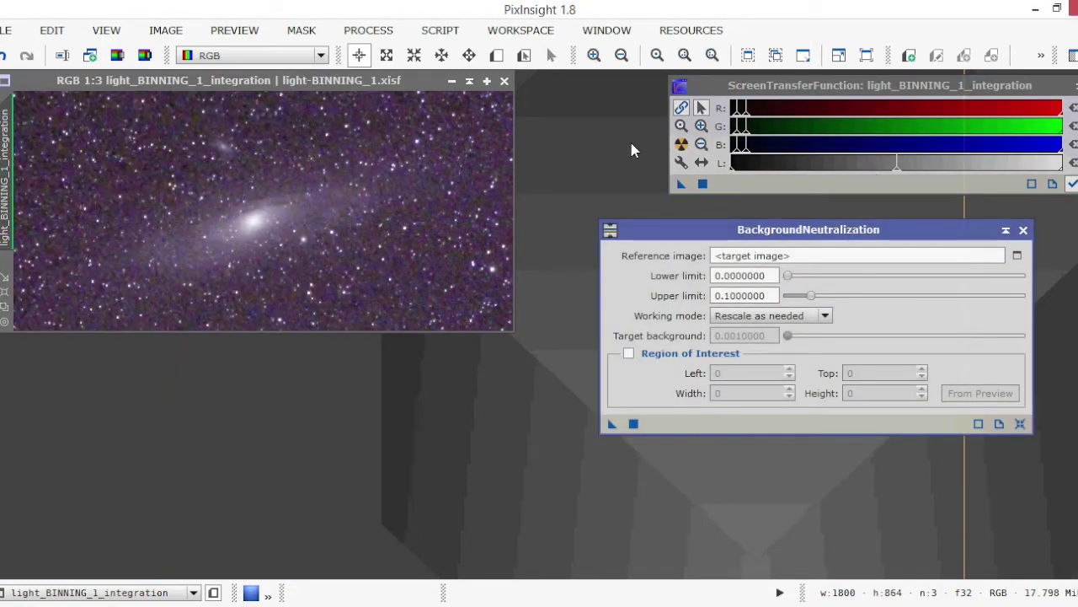
Define a small preview on dark sky beside the small companion galaxy and a larger one across the main galaxy.
left_click(497, 55)
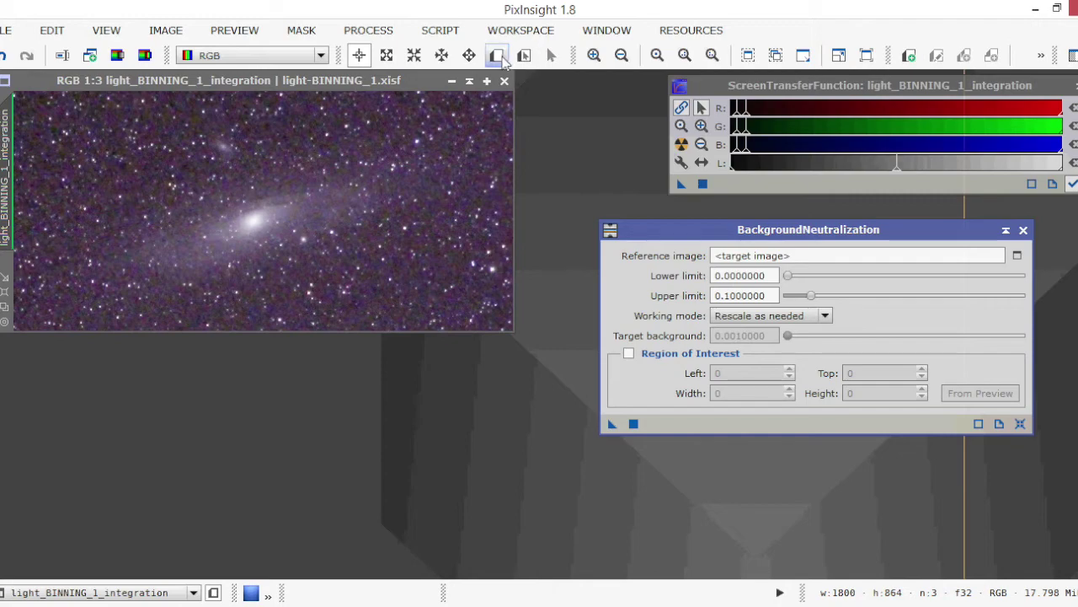
left_click(496, 56)
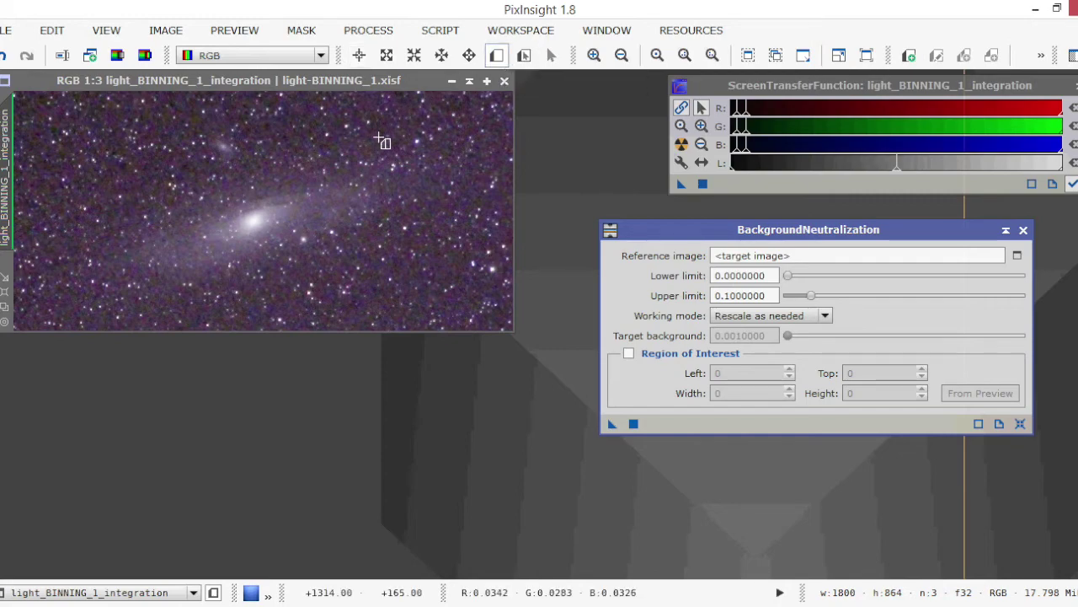
scroll(371, 139, "down", 1)
scroll(368, 138, "up", 2)
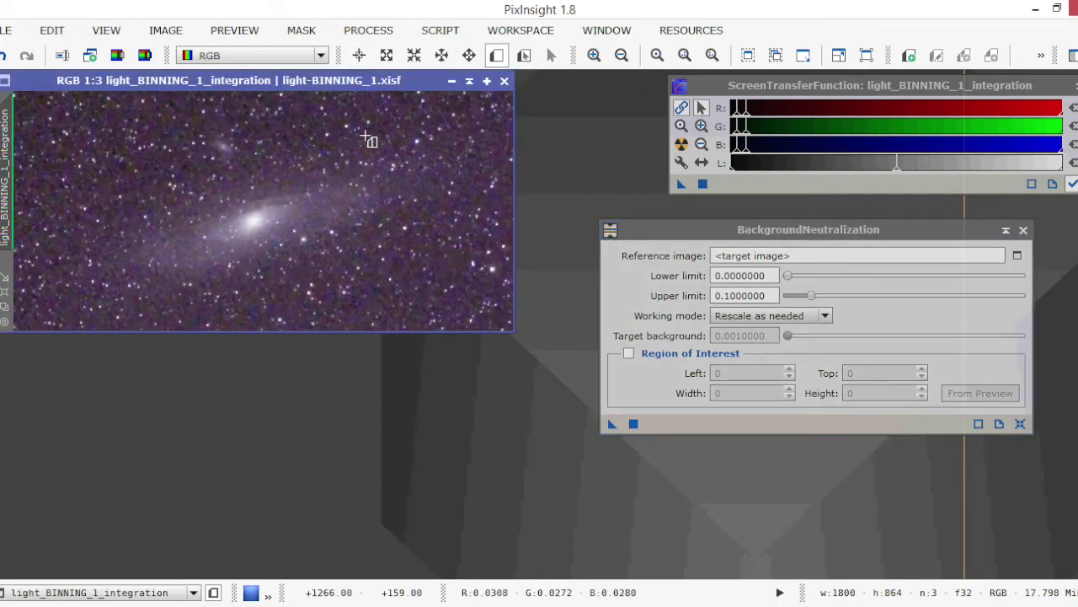
left_click_drag(507, 173, 506, 139)
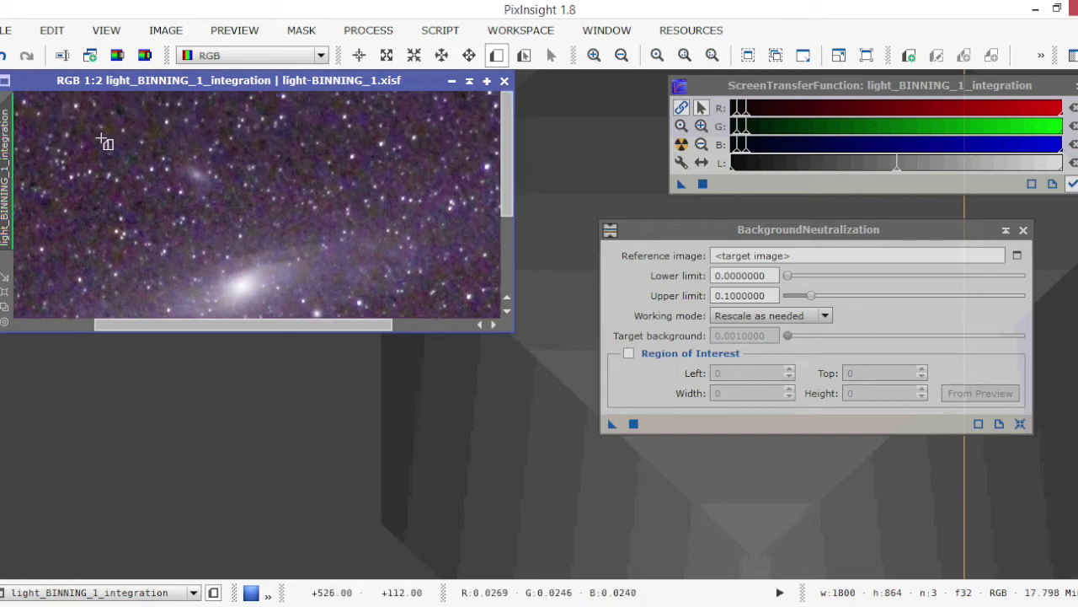
left_click_drag(93, 137, 130, 153)
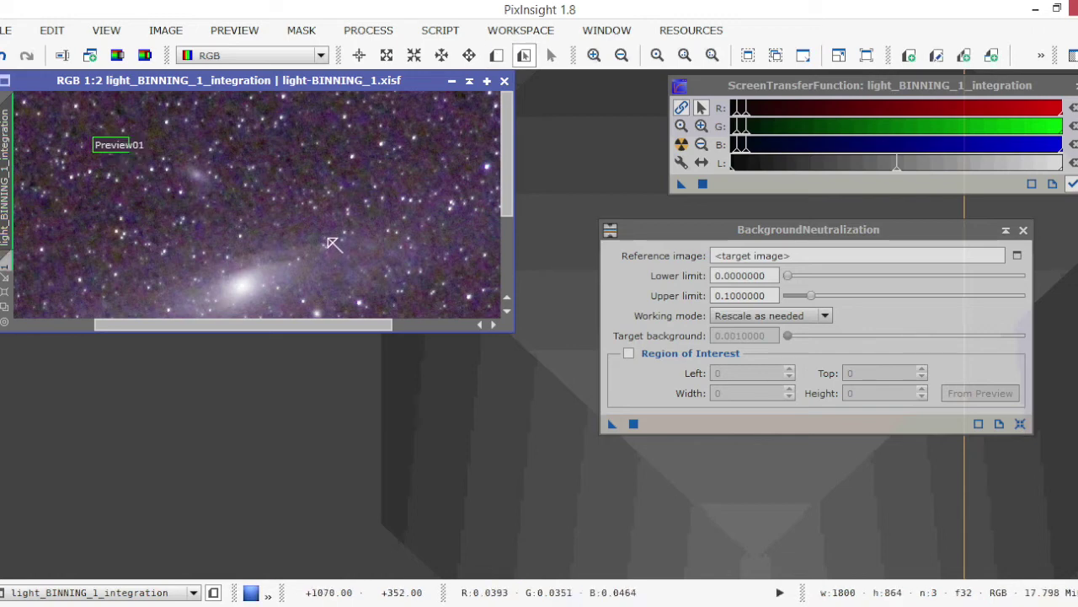
key("alt+n")
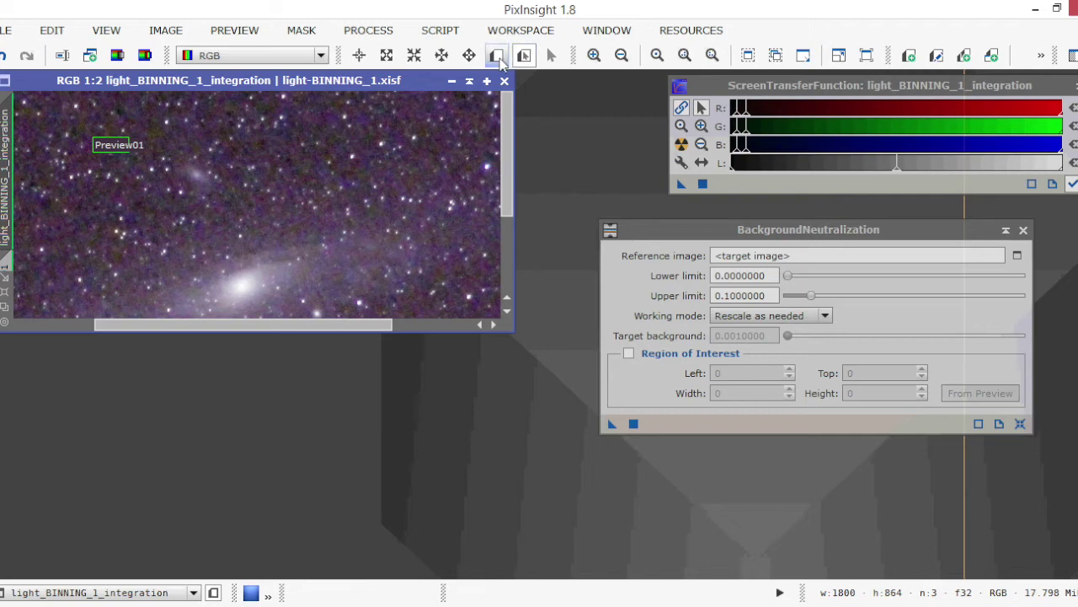
left_click_drag(92, 208, 456, 315)
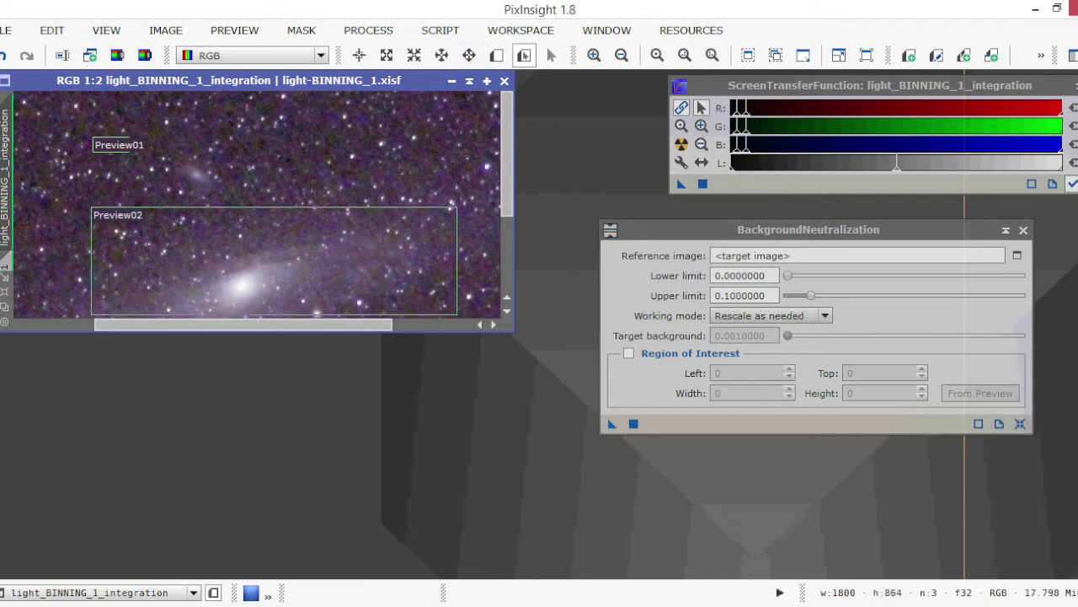
Use light_BINNING_1_integration->Preview01 as the BackgroundNeutralization reference and apply the process to the integration image.
left_click(1017, 255)
left_click(708, 284)
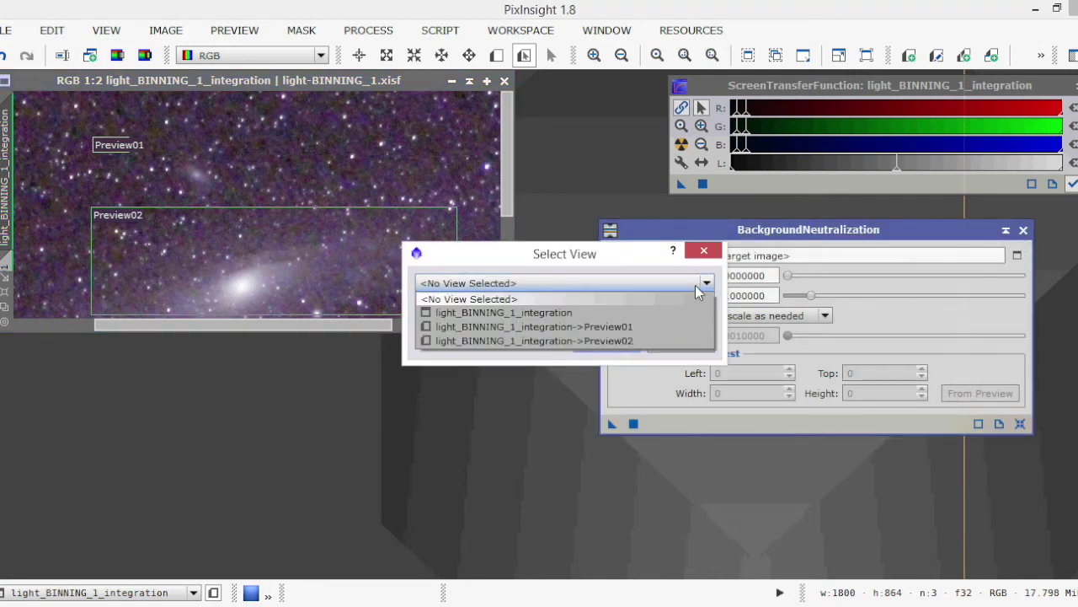
left_click(625, 328)
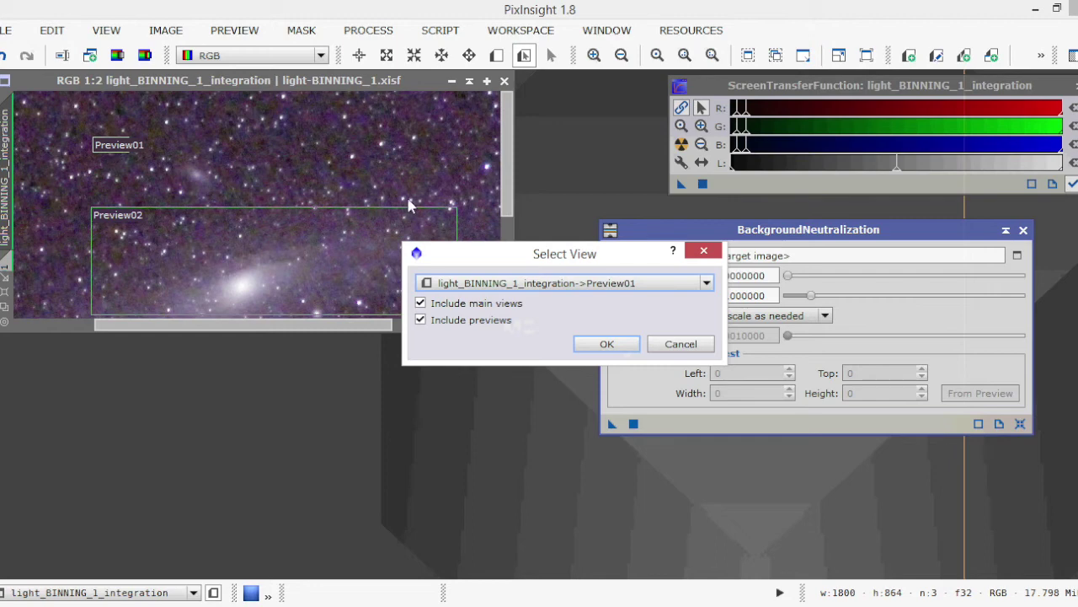
left_click(605, 345)
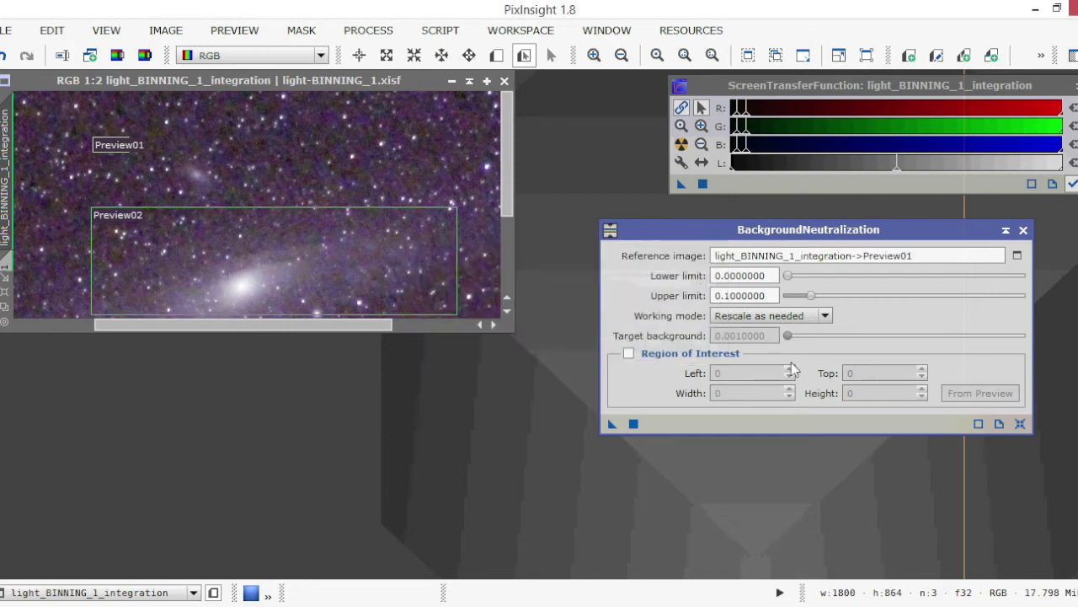
left_click(634, 424)
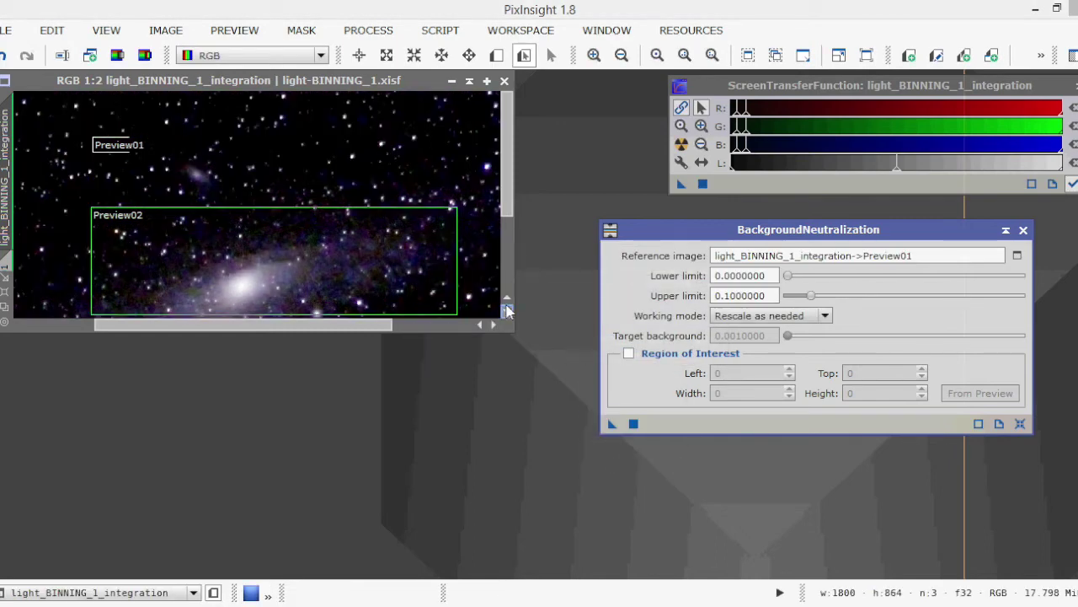
Enlarge the image window to show the whole galaxy and delete all of the image's previews.
left_click_drag(512, 331, 610, 505)
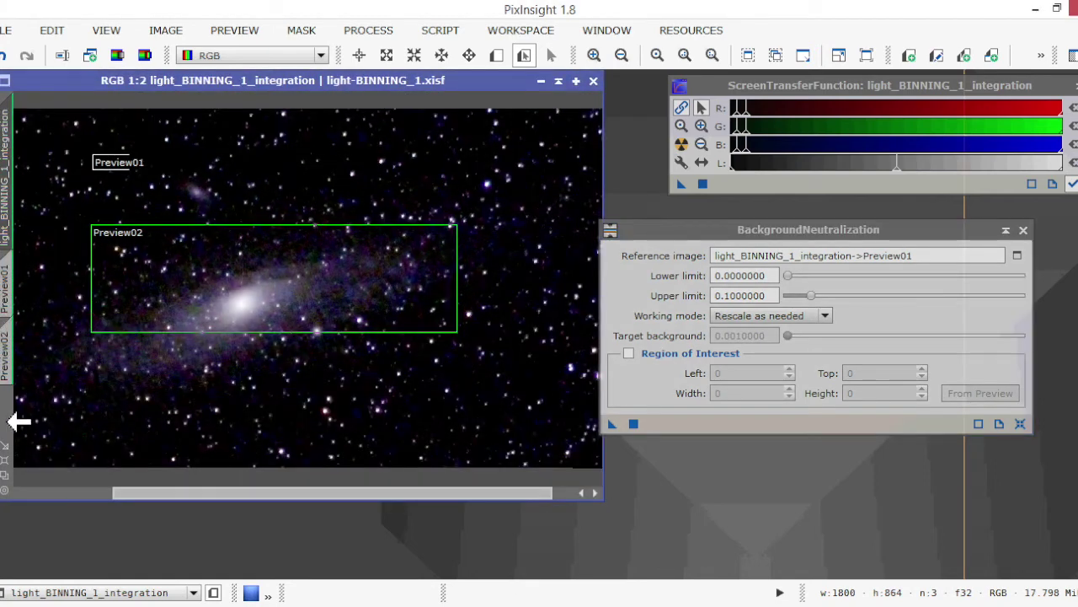
left_click(236, 31)
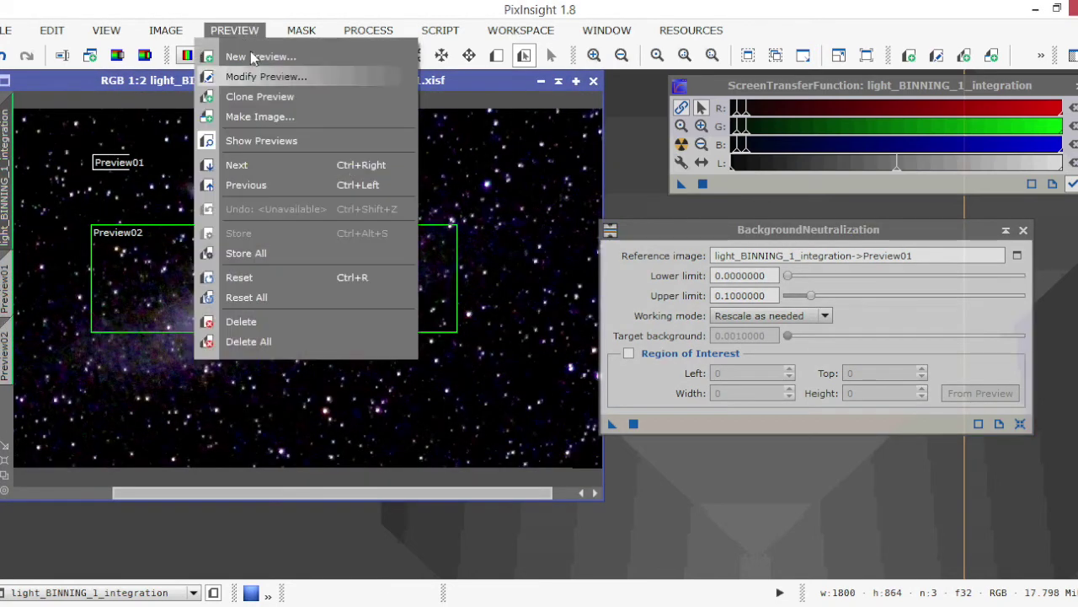
left_click(252, 340)
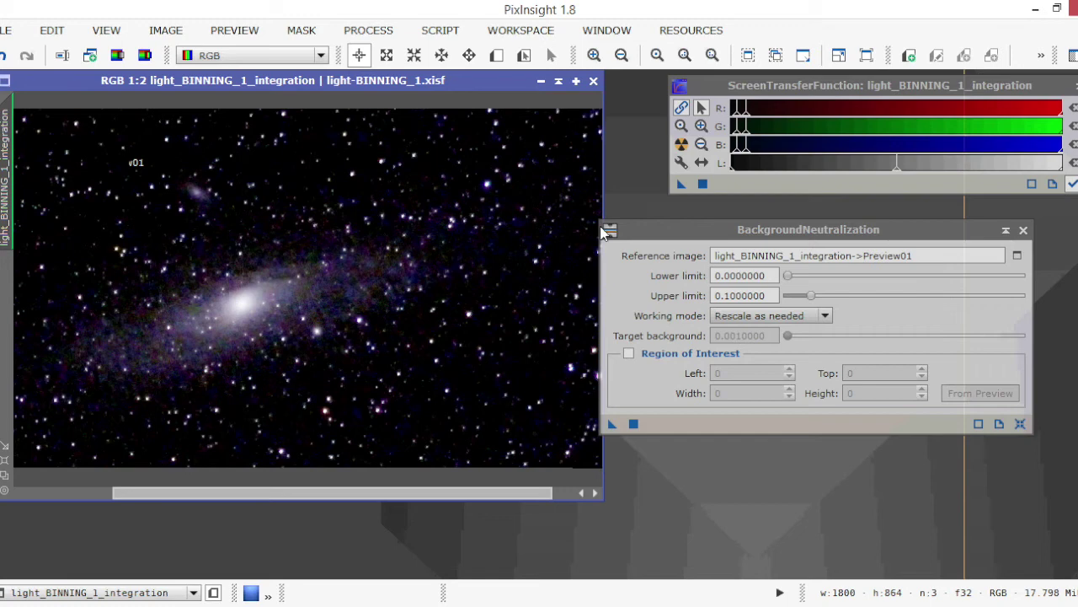
Open HistogramTransformation and load the ScreenTransferFunction stretch into it.
mouse_move(1, 260)
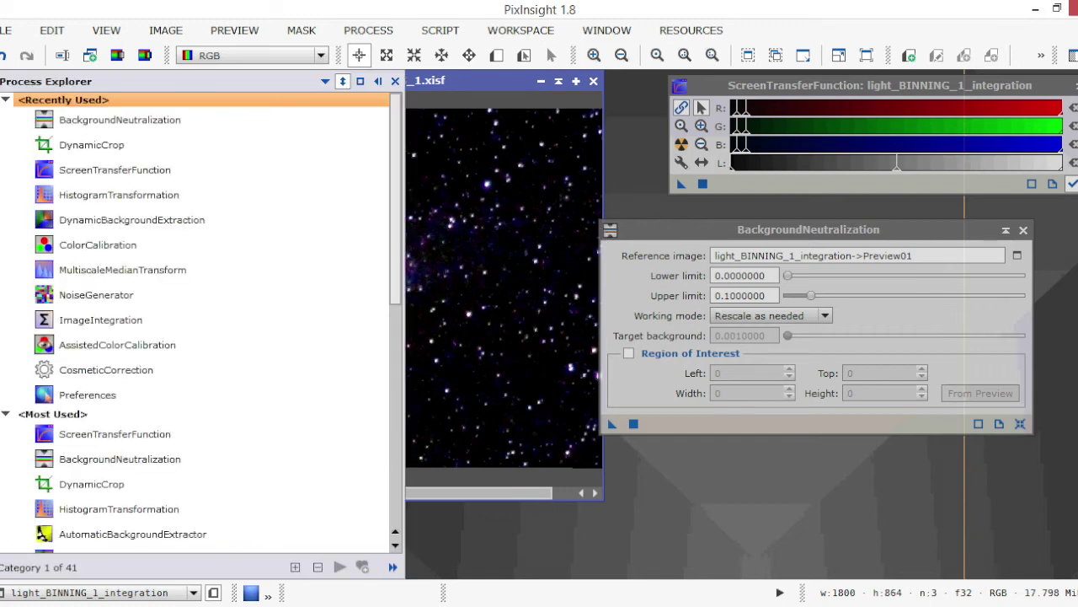
left_click(115, 192)
double_click(113, 192)
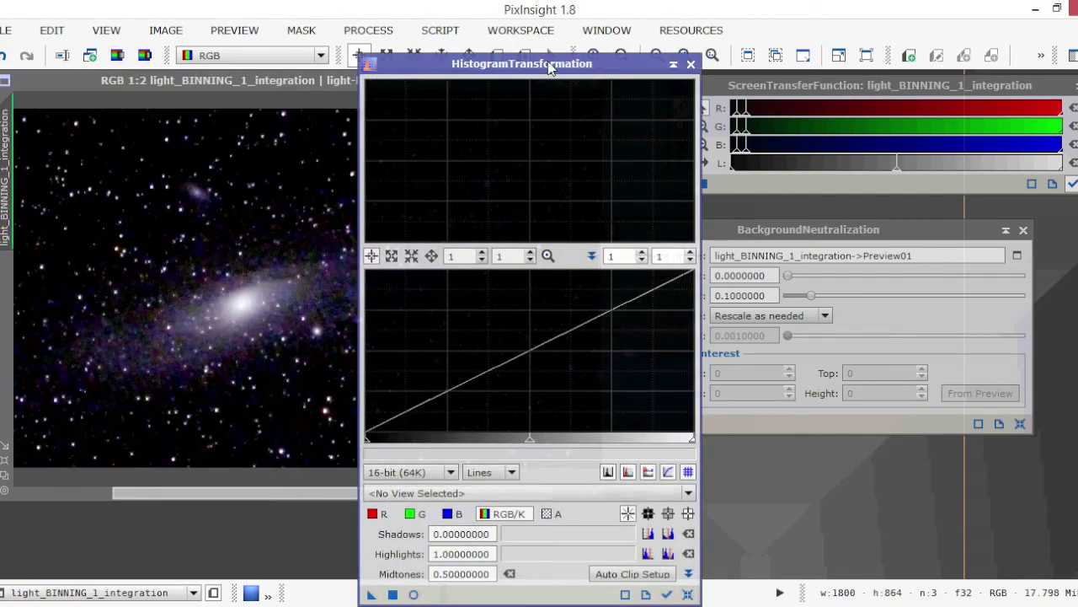
left_click_drag(550, 63, 486, 27)
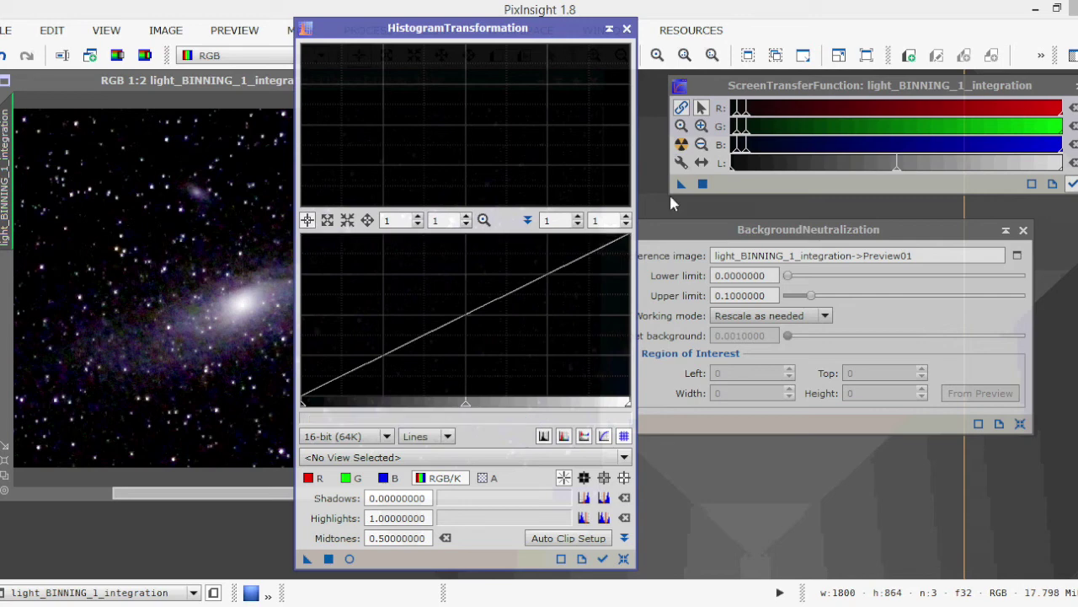
left_click_drag(683, 183, 385, 571)
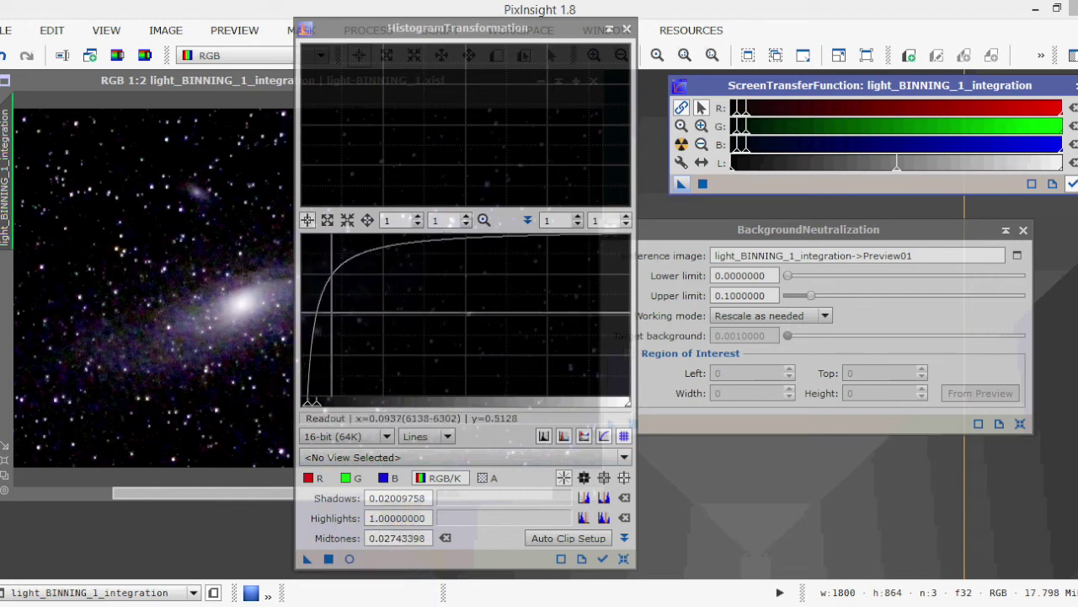
Disable the image's screen stretch, permanently apply the loaded HistogramTransformation to it, and close that process.
left_click(244, 83)
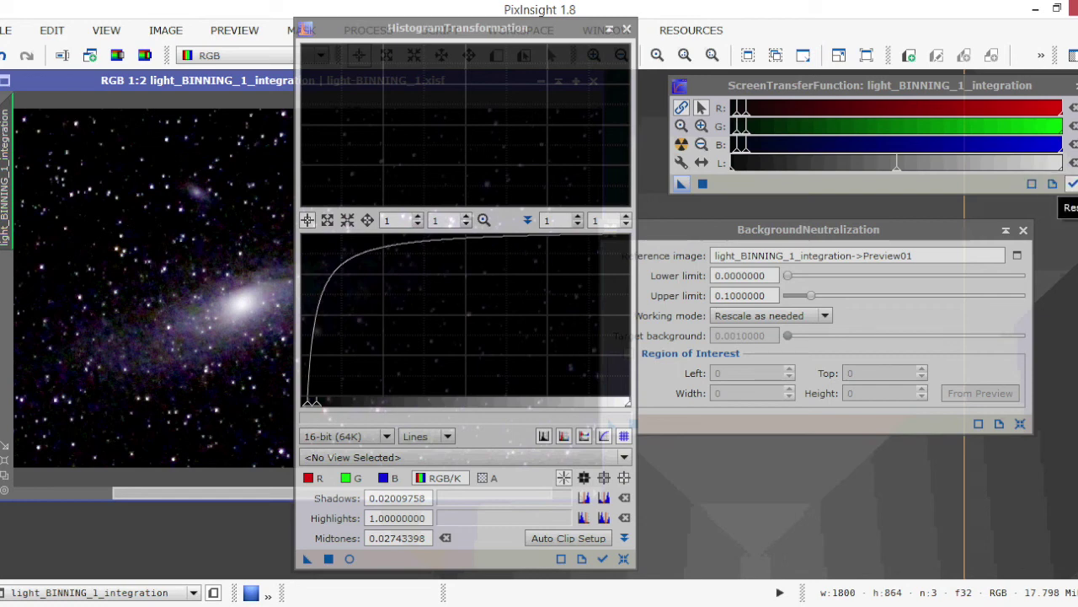
left_click(1073, 183)
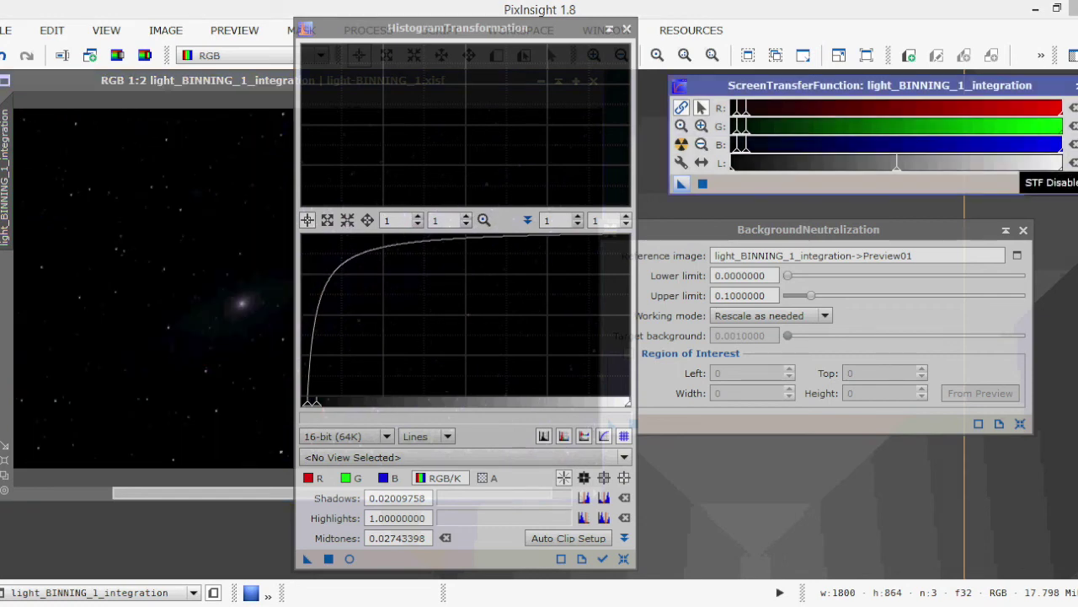
left_click_drag(517, 26, 658, 22)
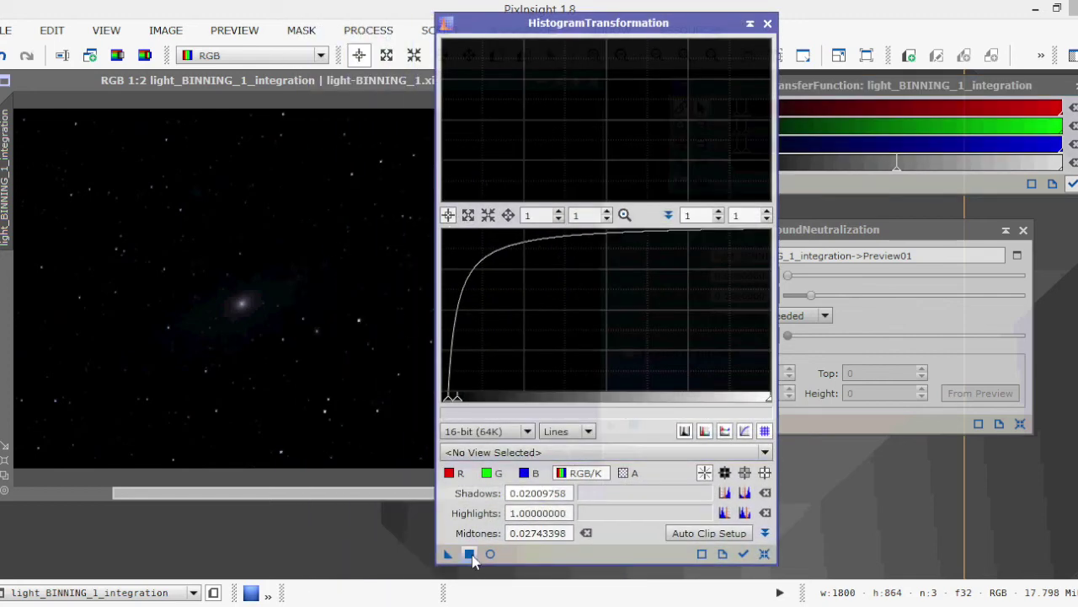
left_click(470, 556)
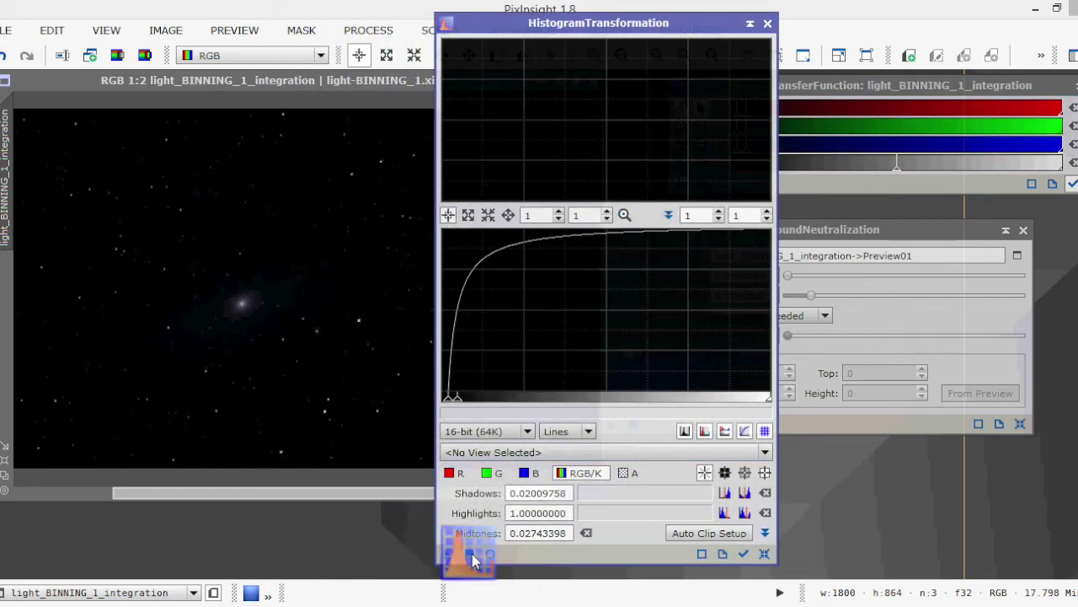
left_click(768, 24)
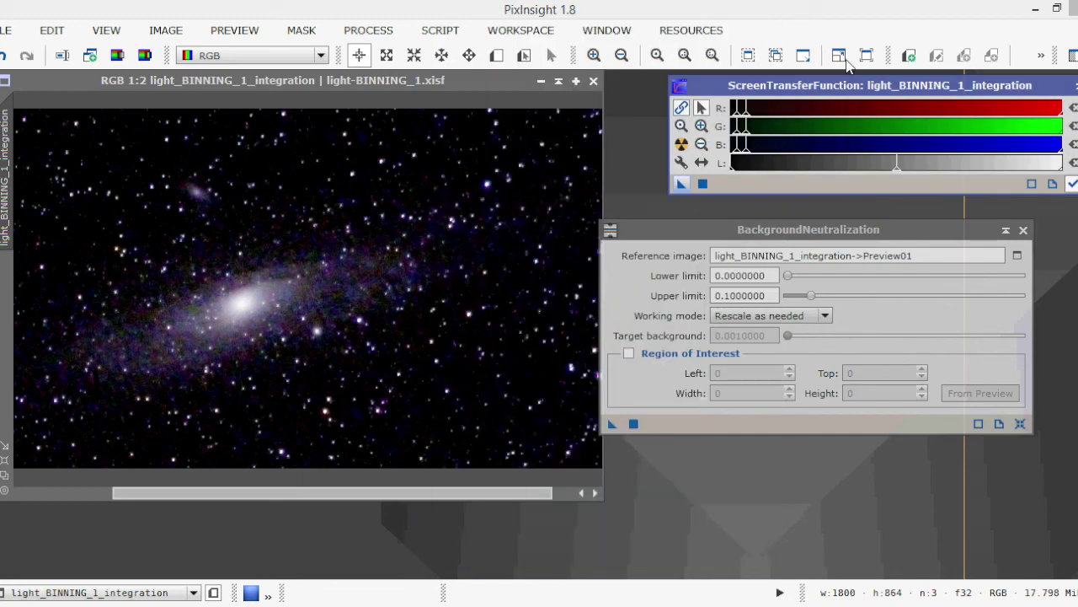
Collapse the BackgroundNeutralization and ScreenTransferFunction windows and move the image window toward the middle of the workspace.
left_click_drag(770, 234, 834, 213)
left_click(1074, 205)
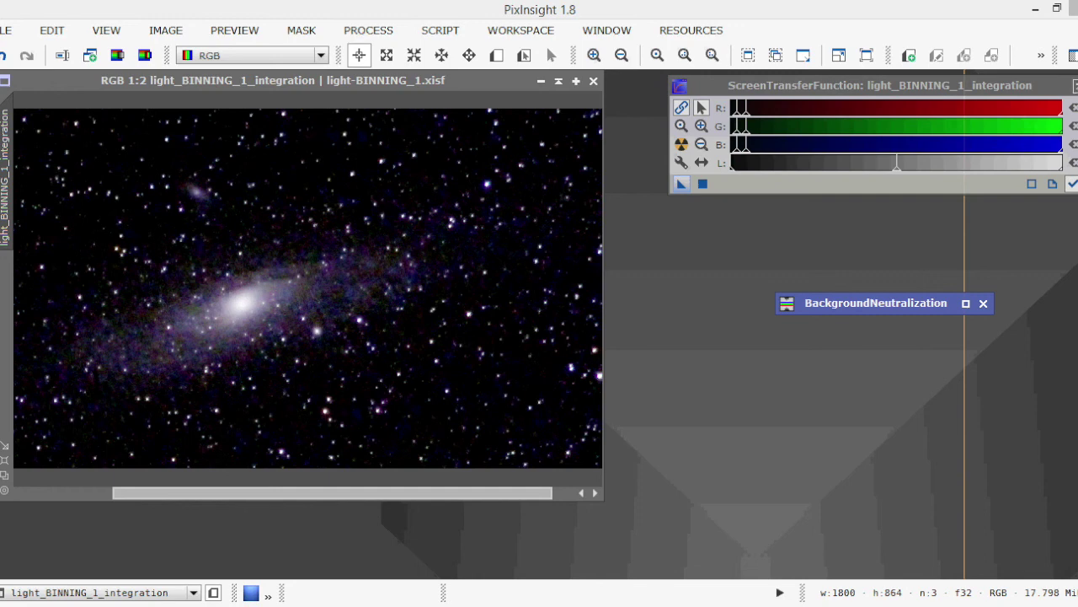
left_click(1075, 85)
left_click_drag(490, 83, 584, 118)
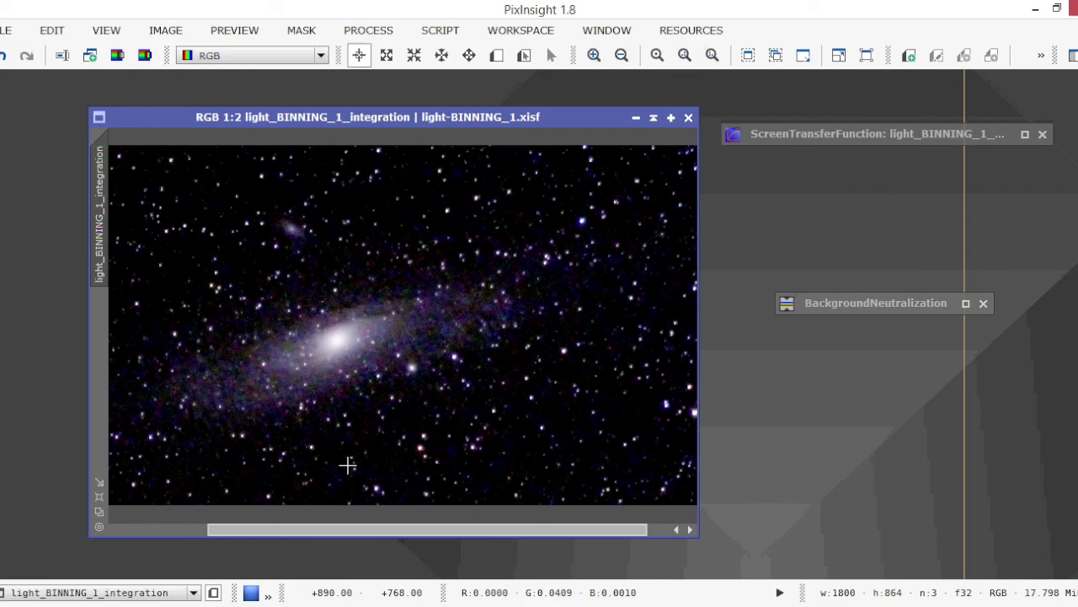
left_click(209, 605)
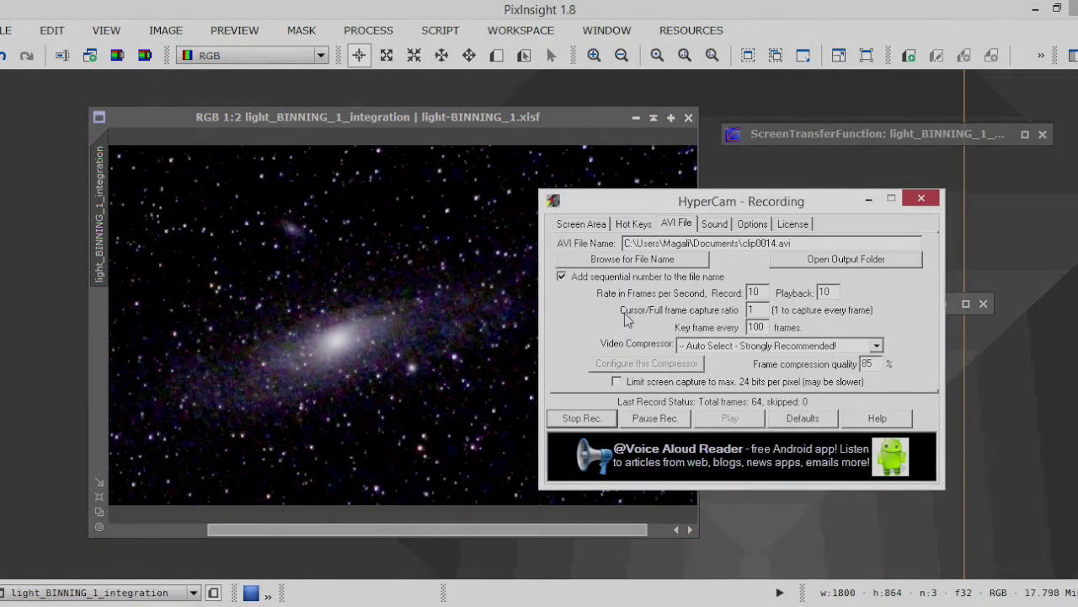